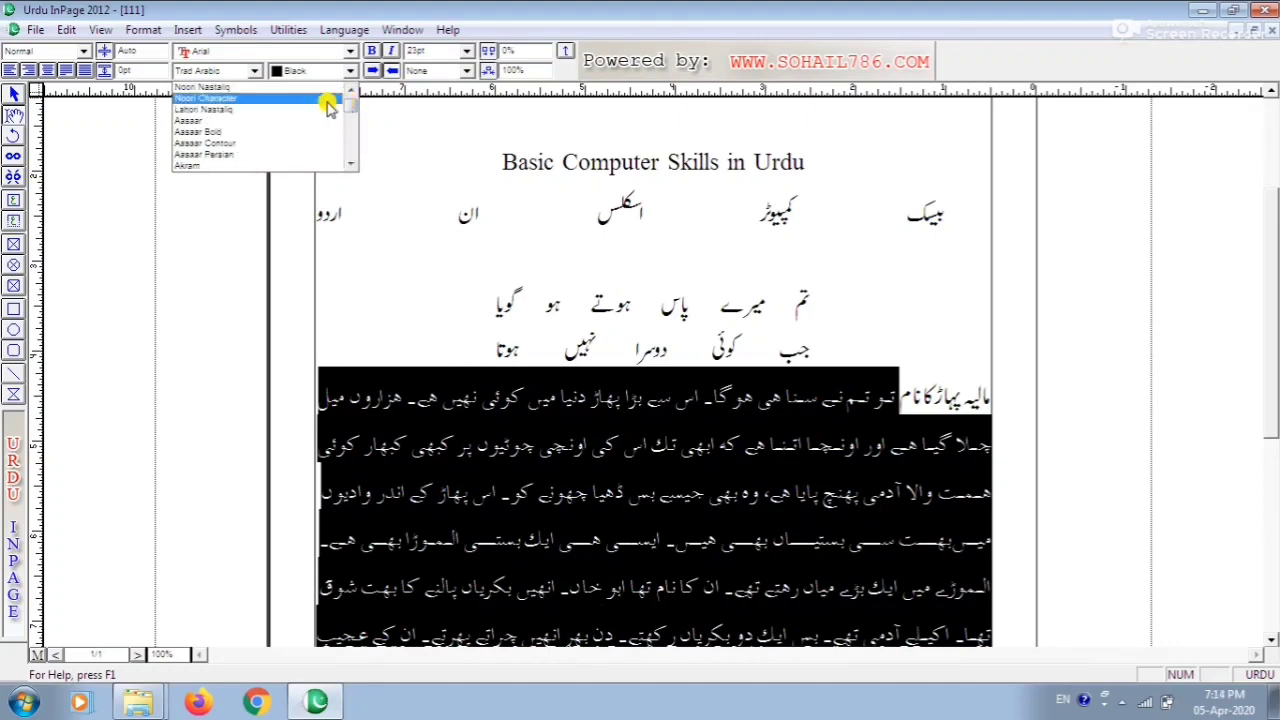
# Set the Urdu font of the selected body text to Noori Nastaliq
pyautogui.click(297, 87)
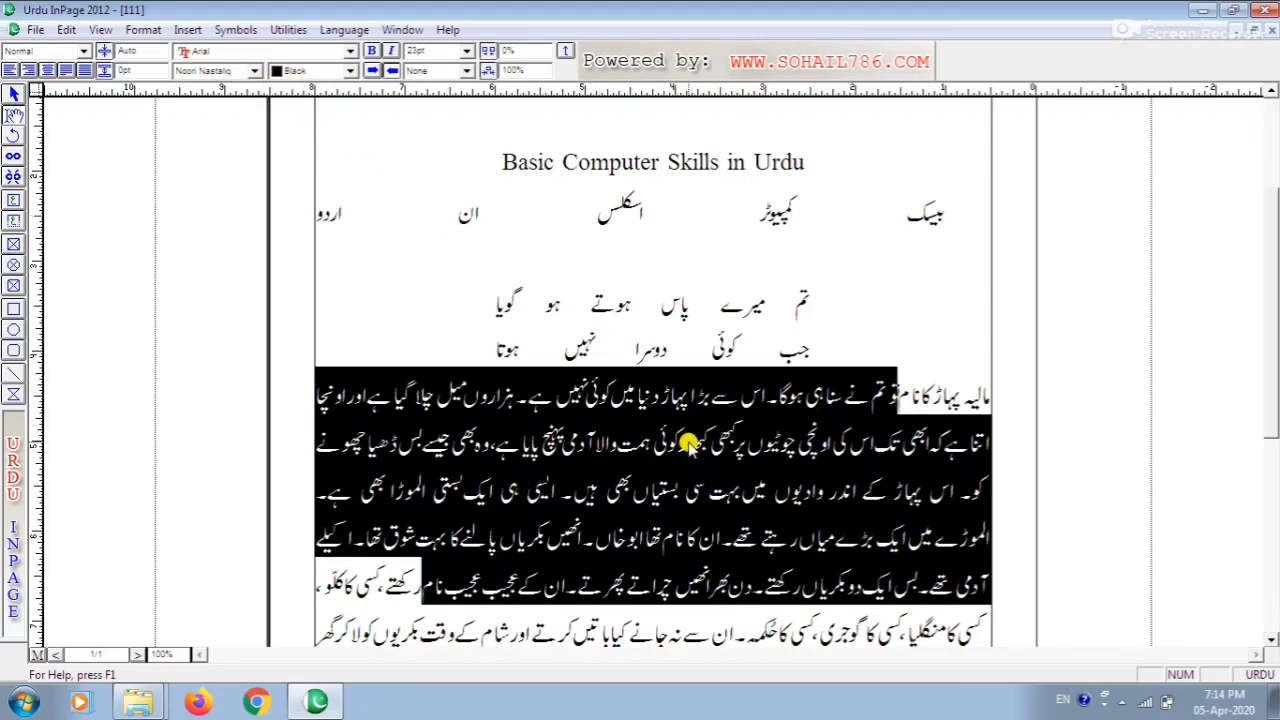
# Try yellow, cyan and magenta as the font colour of the selected body text
pyautogui.click(351, 74)
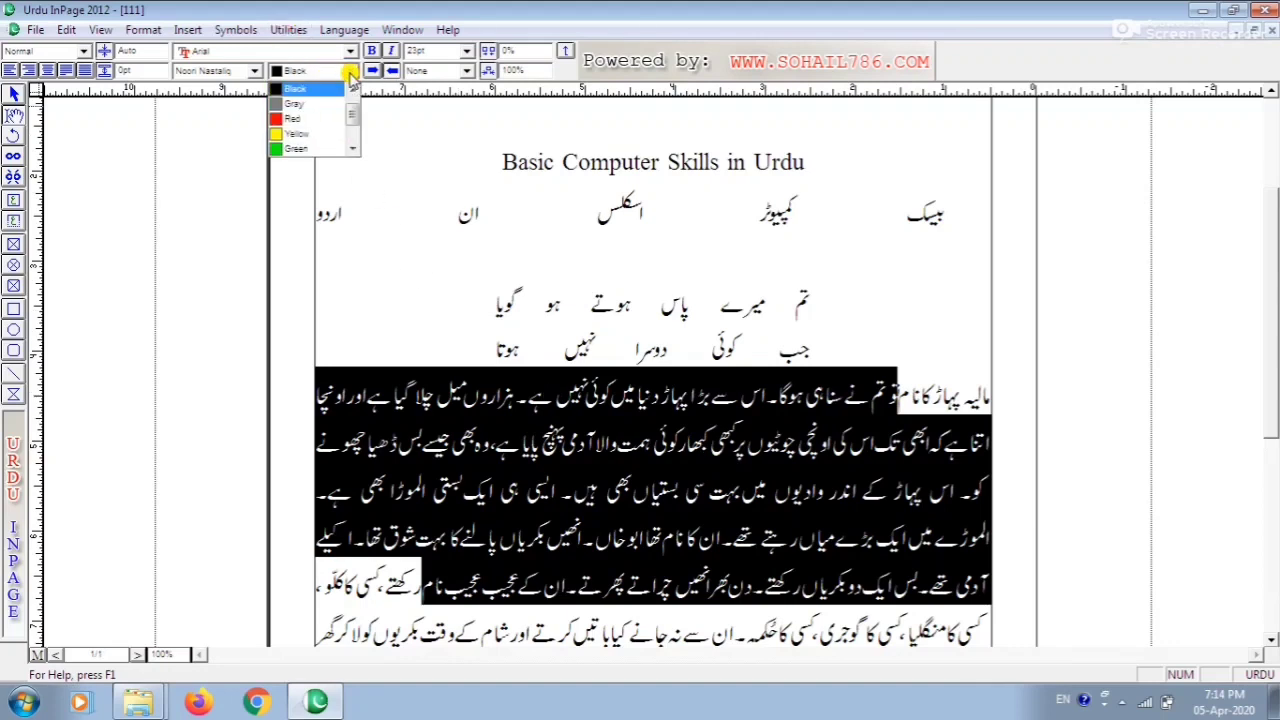
pyautogui.click(318, 133)
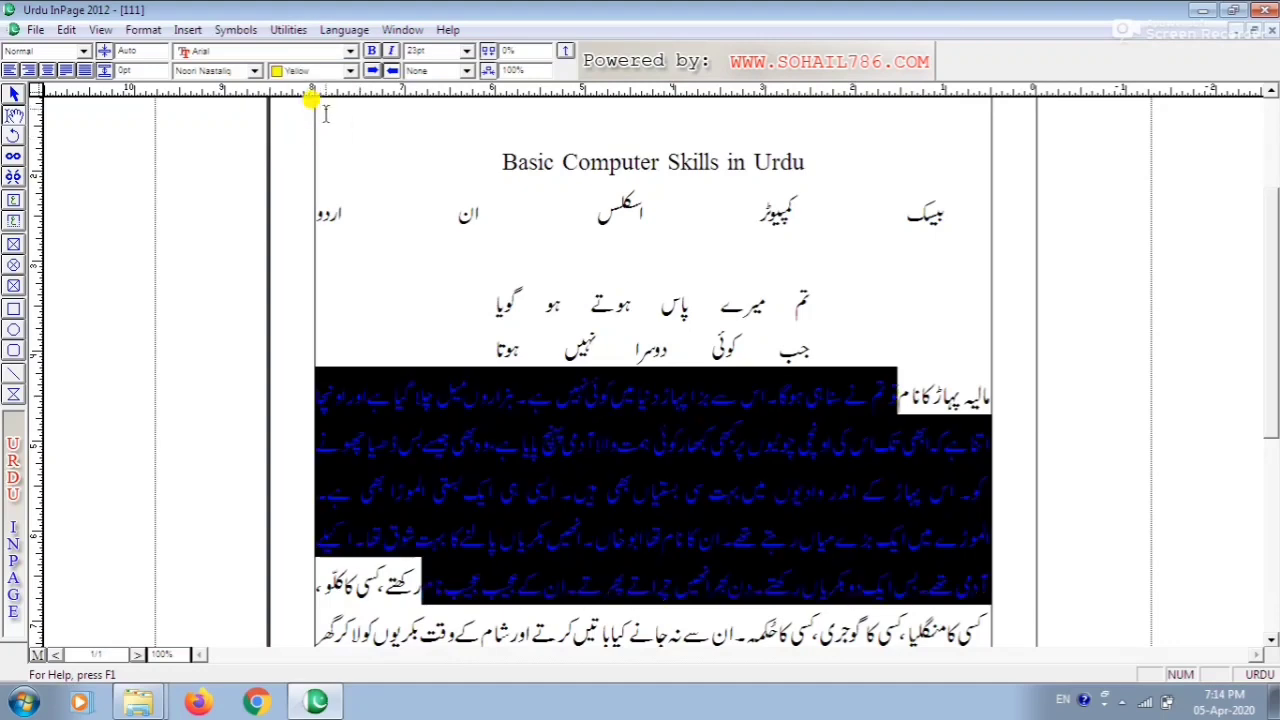
pyautogui.click(351, 71)
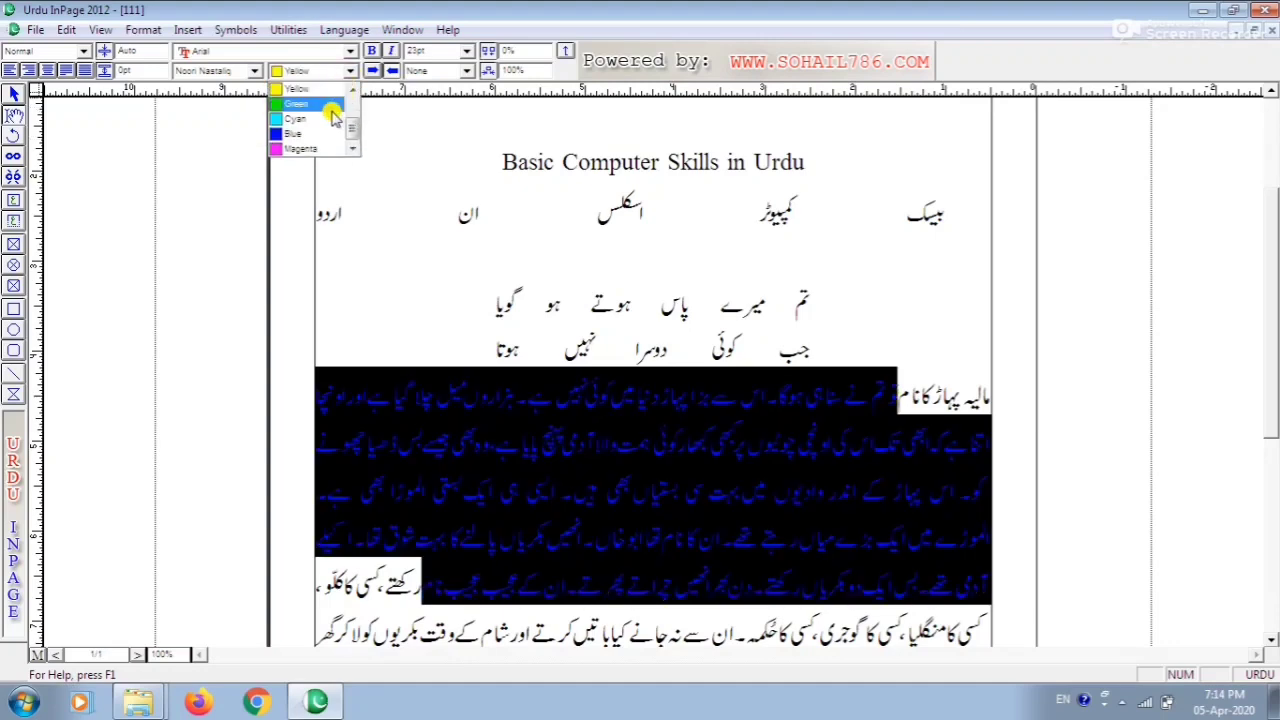
pyautogui.click(325, 104)
pyautogui.click(351, 71)
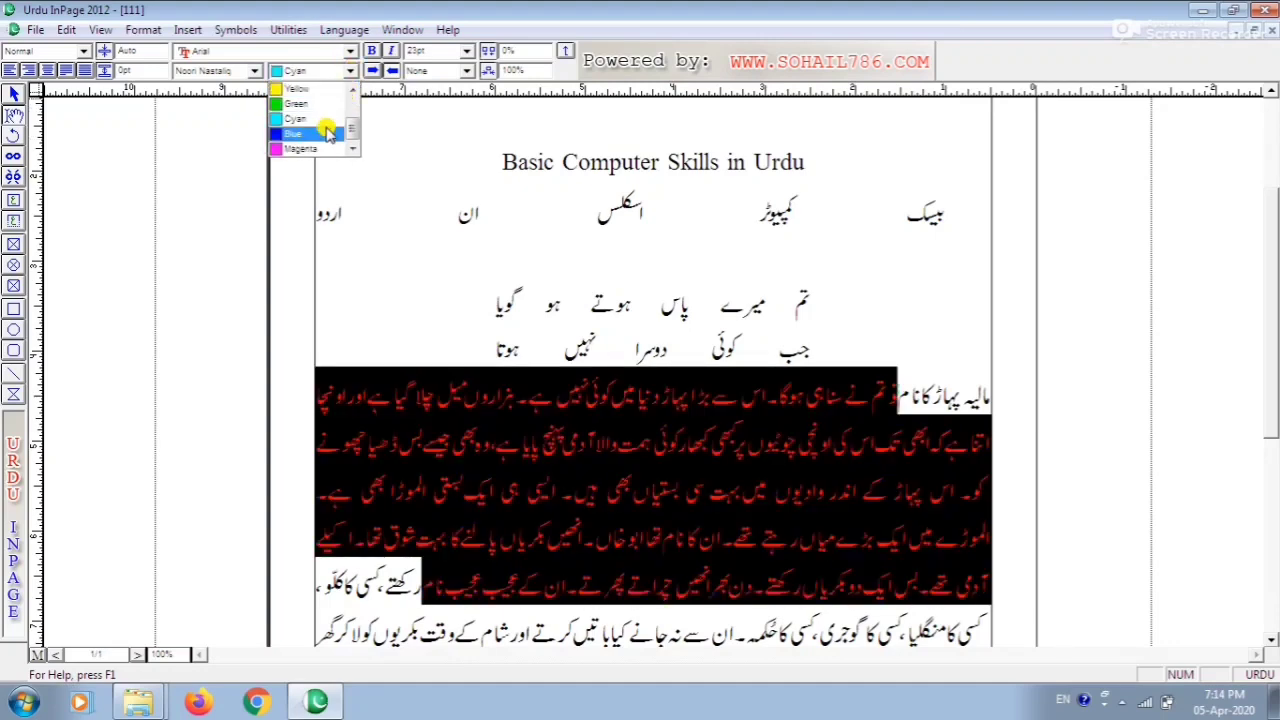
pyautogui.click(318, 148)
# Set the selected body text's colour back to black and deselect it
pyautogui.click(351, 71)
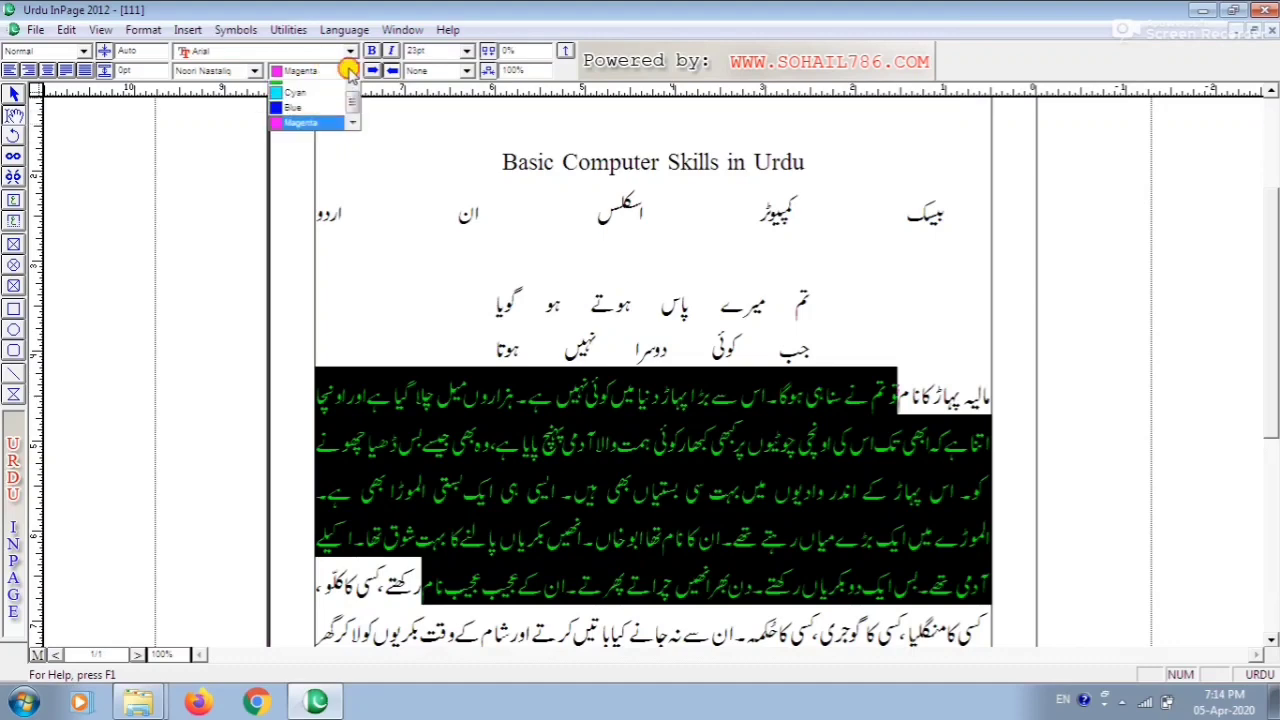
pyautogui.moveTo(357, 130); pyautogui.dragTo(348, 97)
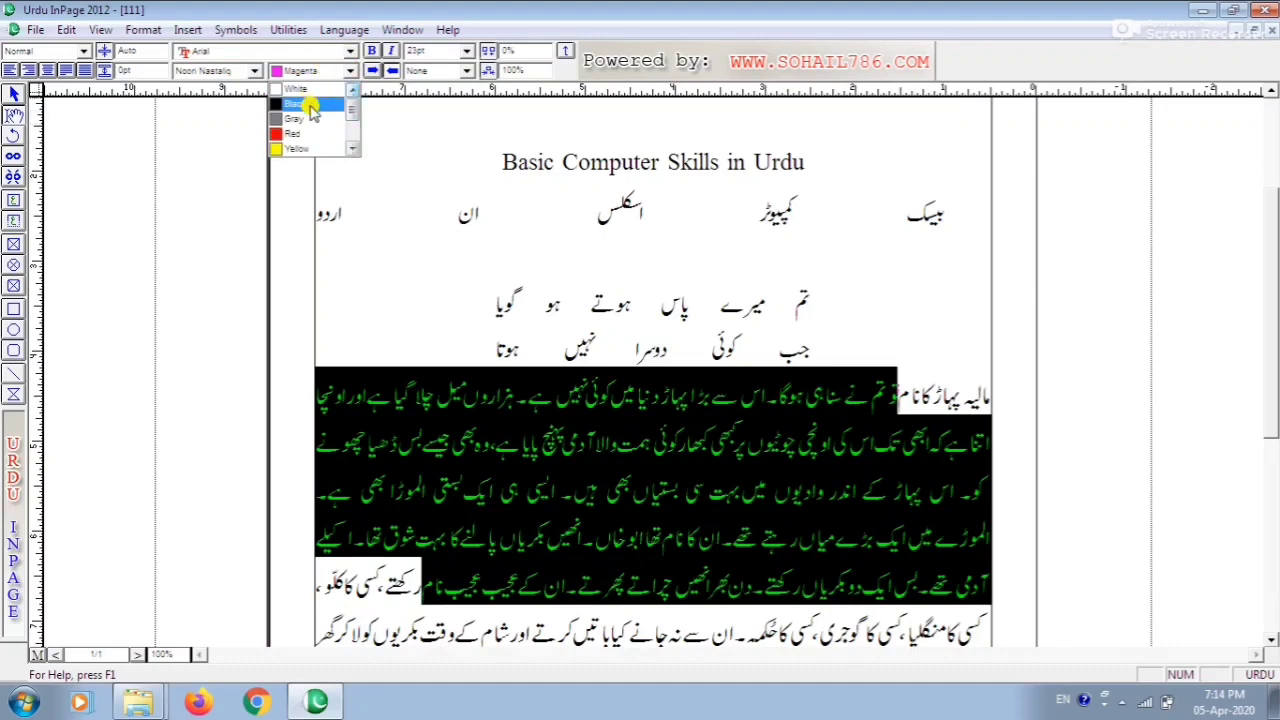
pyautogui.click(311, 108)
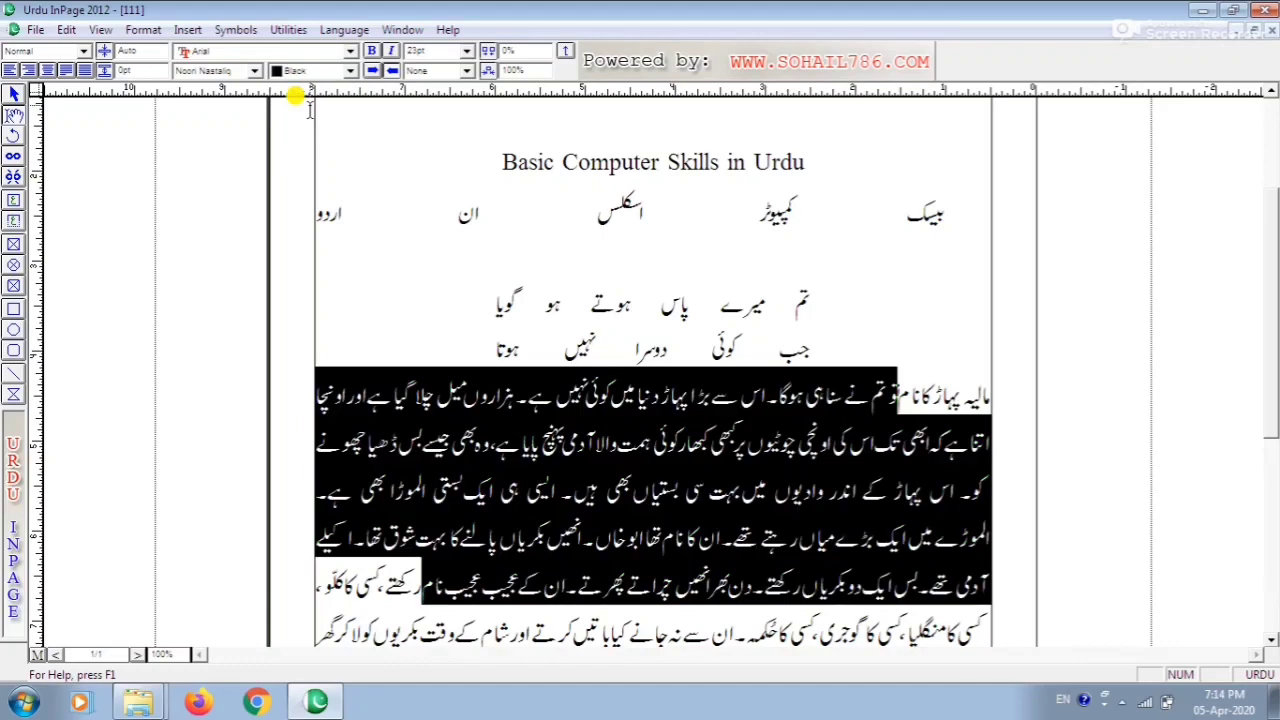
pyautogui.click(350, 71)
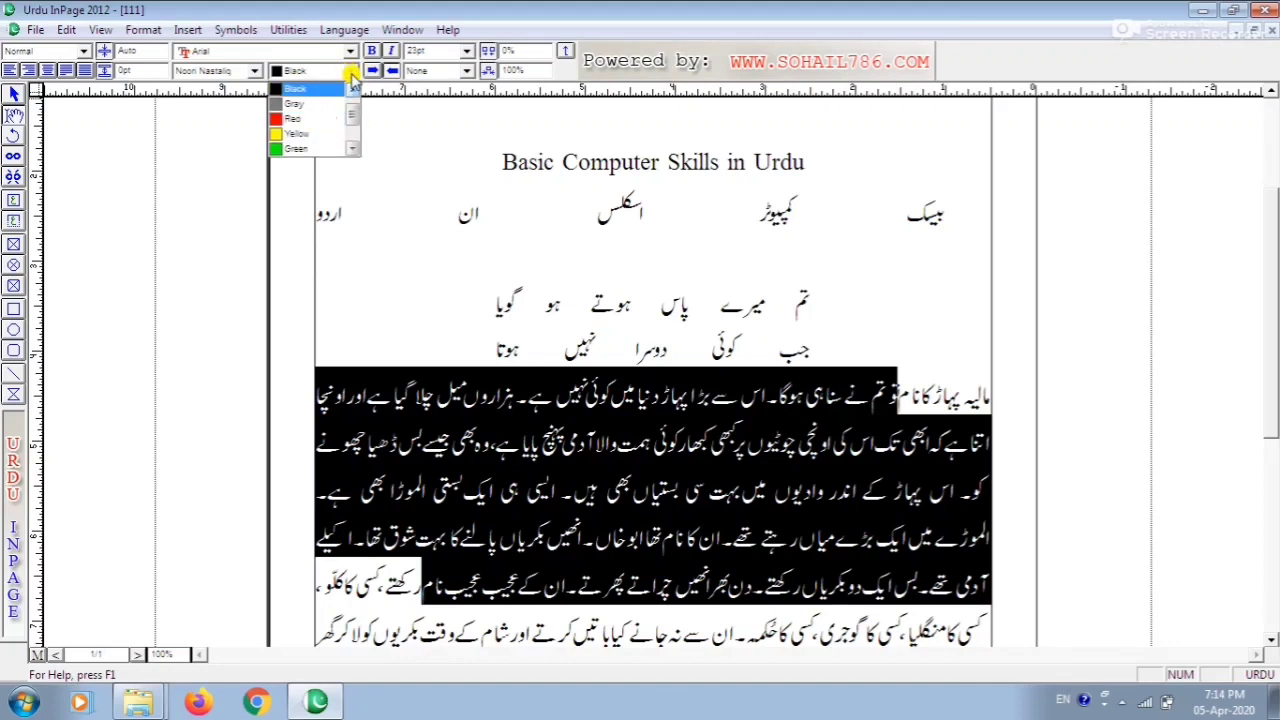
pyautogui.click(320, 89)
pyautogui.click(595, 525)
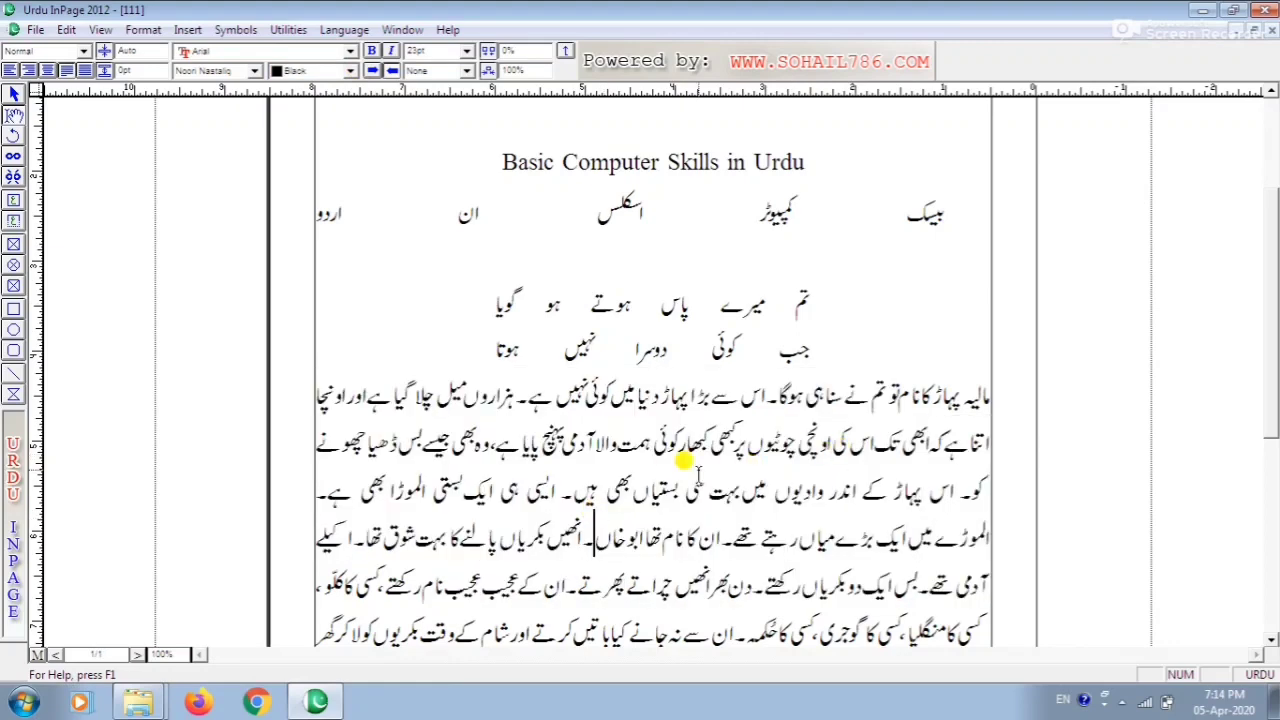
# Colour the sentence ending the third line of the body paragraph red
pyautogui.click(552, 490)
pyautogui.moveTo(540, 488); pyautogui.dragTo(328, 503)
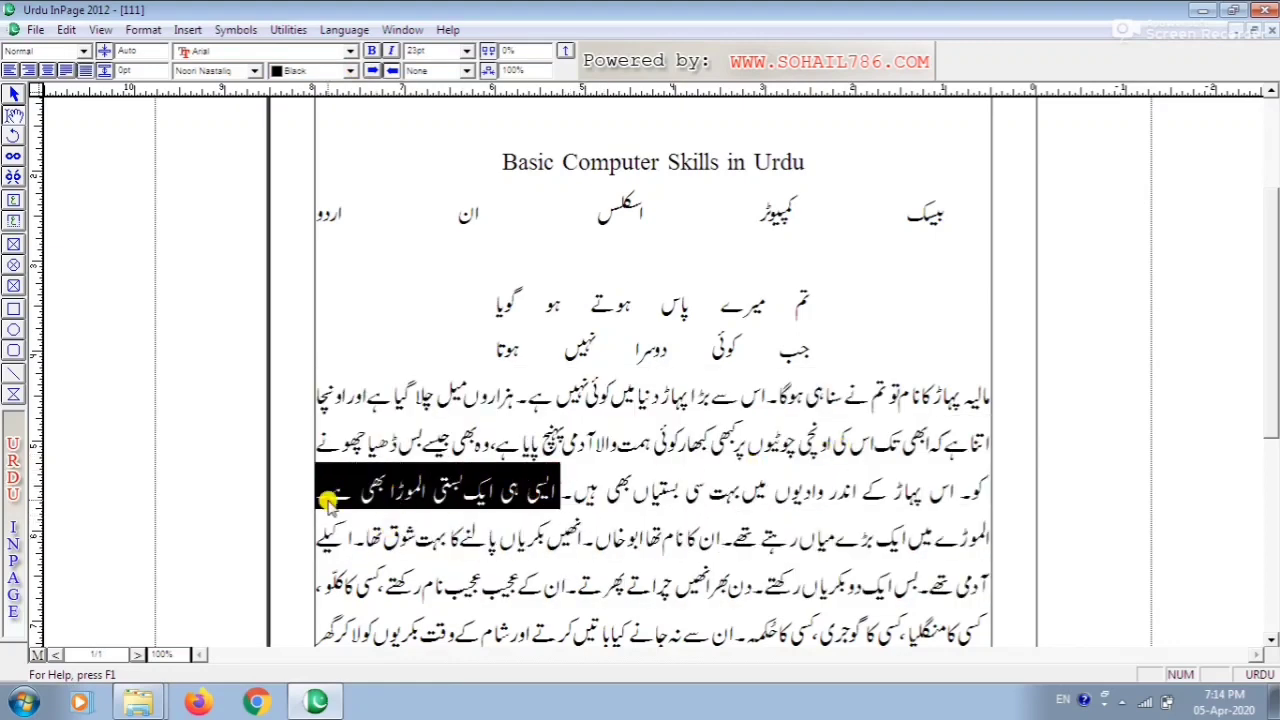
pyautogui.click(350, 72)
pyautogui.click(336, 113)
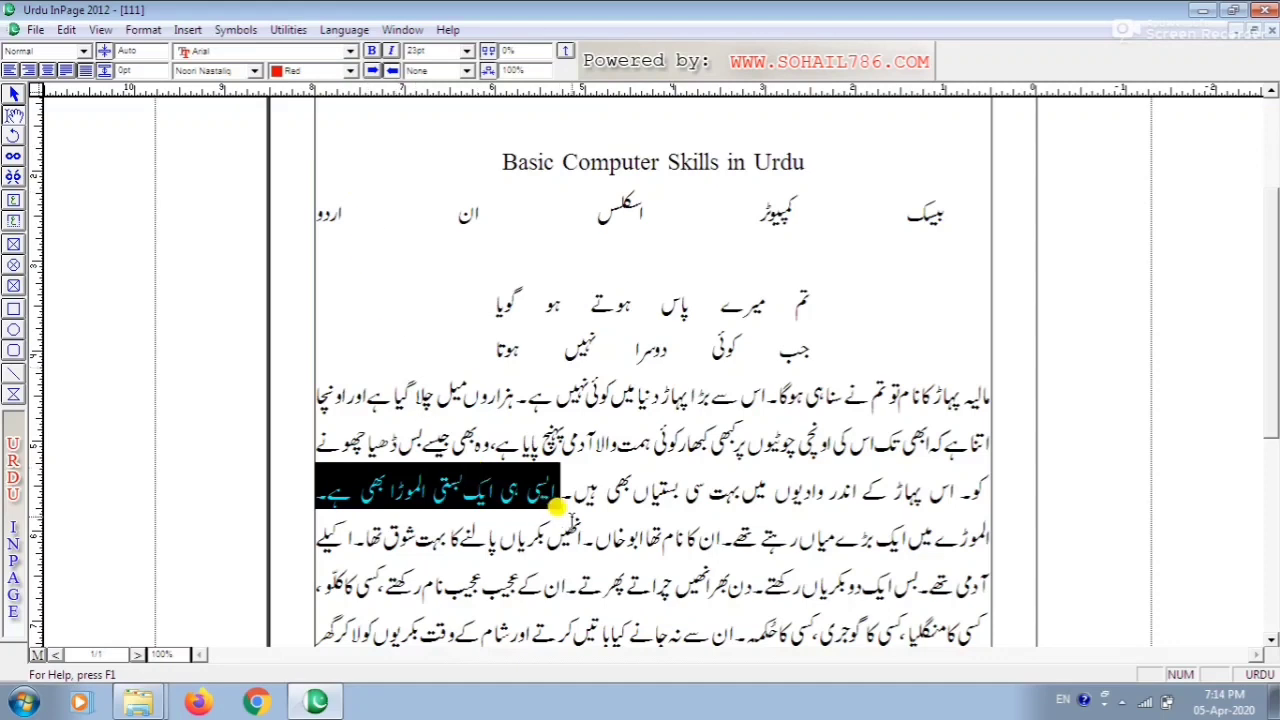
pyautogui.click(566, 522)
# Reselect the red sentence in the body paragraph and restore its colour to black
pyautogui.moveTo(558, 492); pyautogui.dragTo(294, 486)
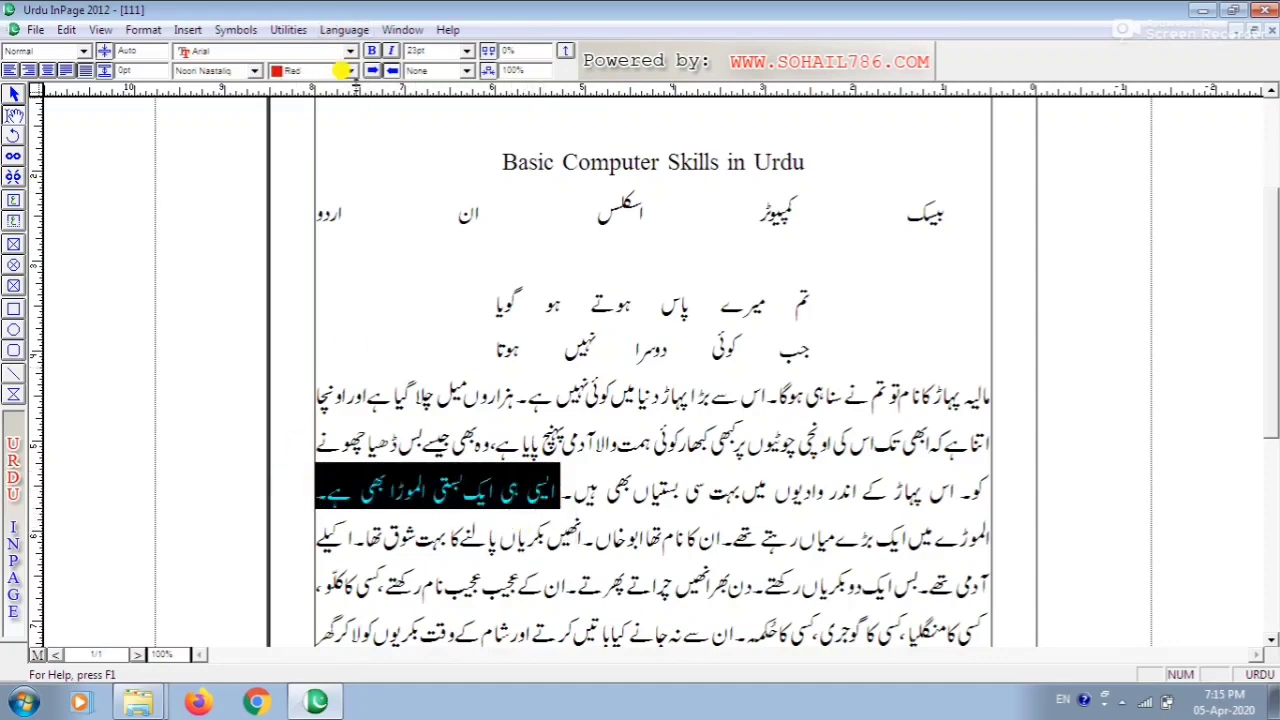
pyautogui.click(350, 71)
pyautogui.moveTo(354, 120); pyautogui.dragTo(354, 95)
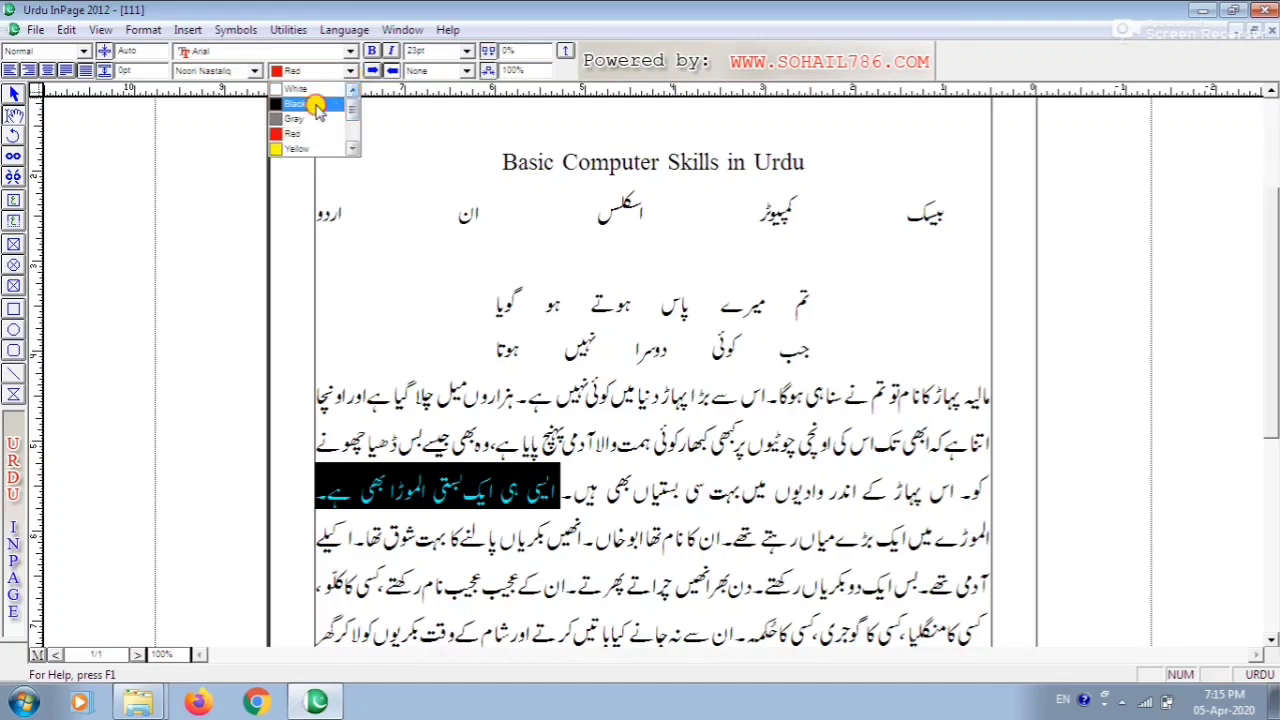
pyautogui.click(316, 105)
pyautogui.click(600, 395)
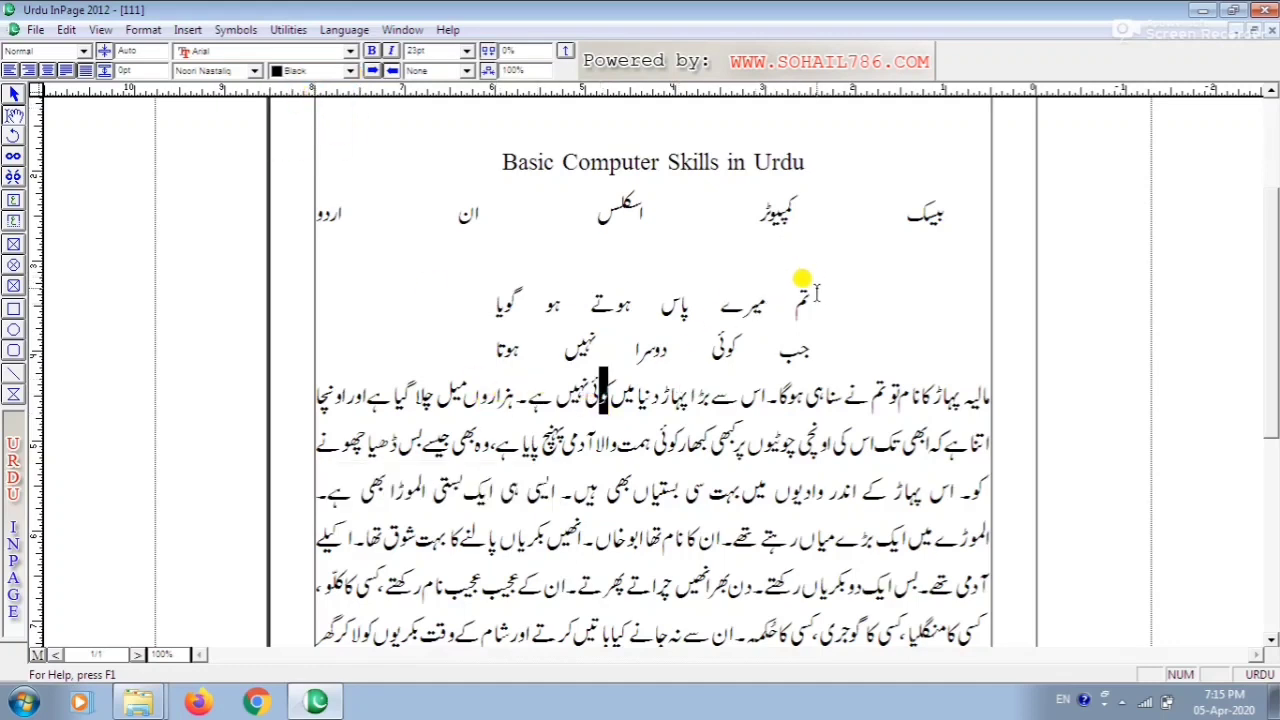
# Make the two-line verse above the body paragraph bold
pyautogui.moveTo(815, 293); pyautogui.dragTo(477, 331)
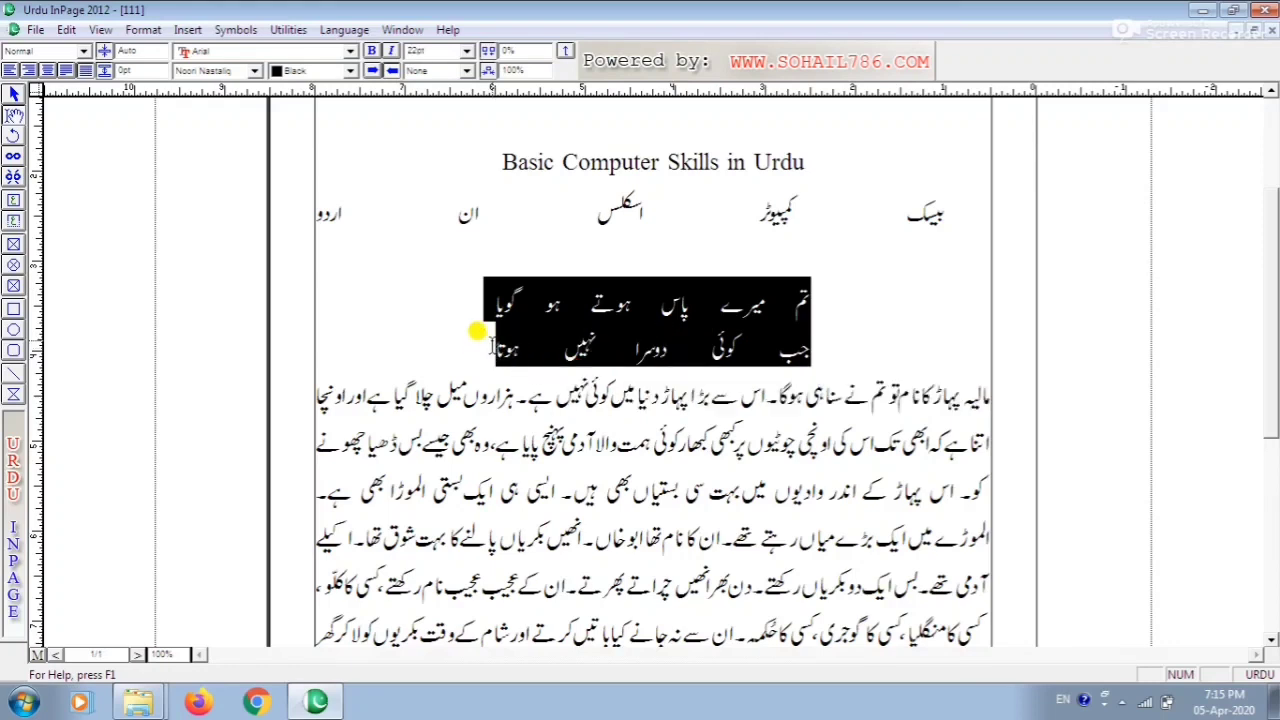
pyautogui.click(371, 51)
pyautogui.click(473, 442)
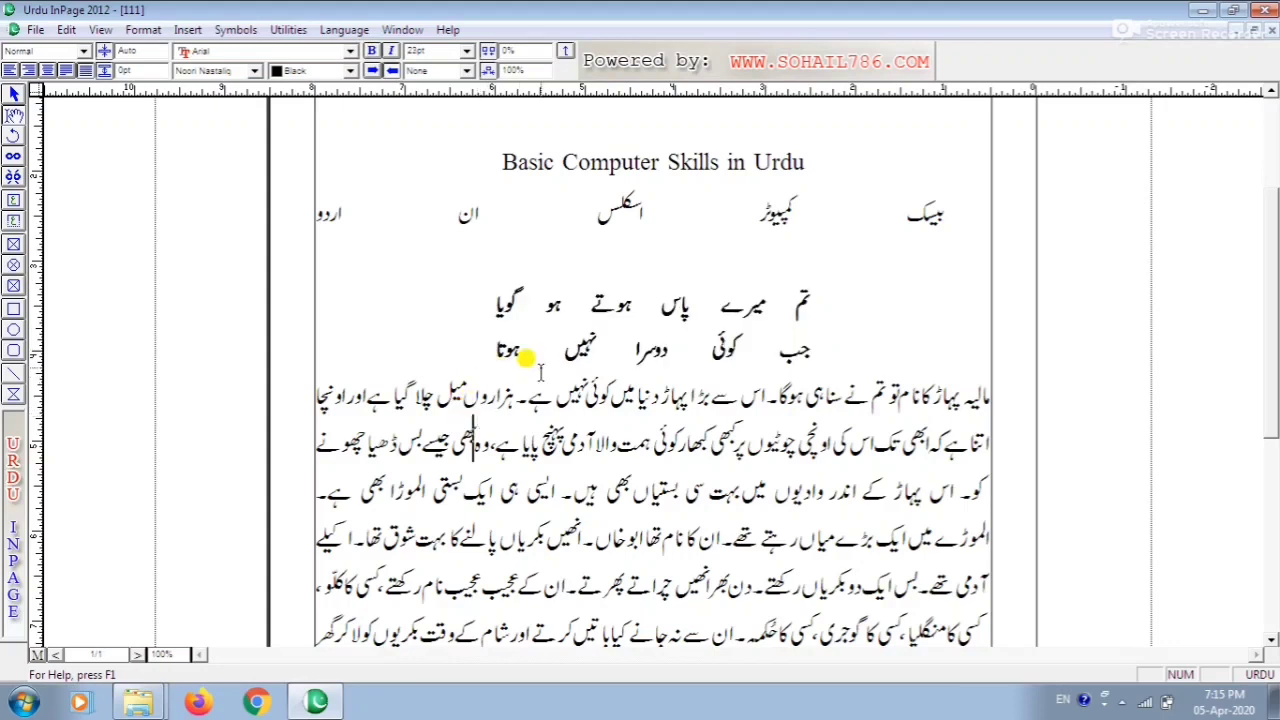
# Remove bold from the two-line verse, then turn italic on and off for it
pyautogui.moveTo(484, 300); pyautogui.dragTo(706, 342)
pyautogui.moveTo(822, 294); pyautogui.dragTo(484, 345)
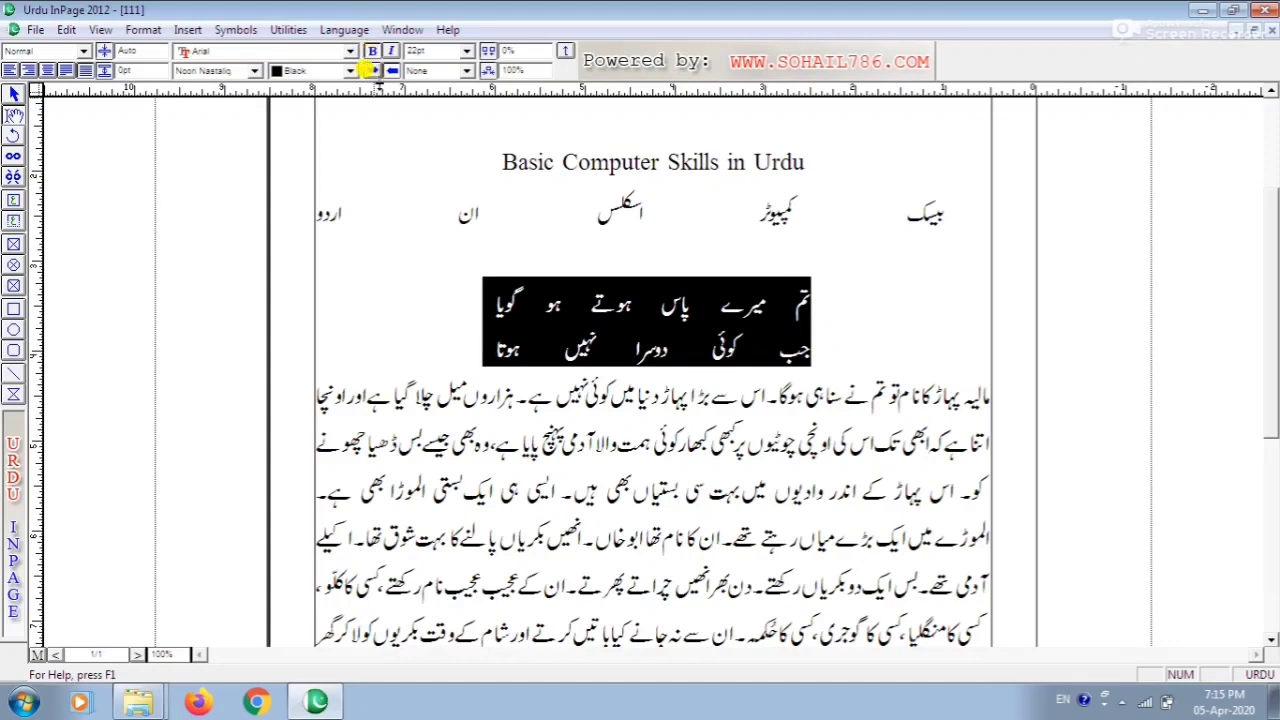
pyautogui.click(371, 51)
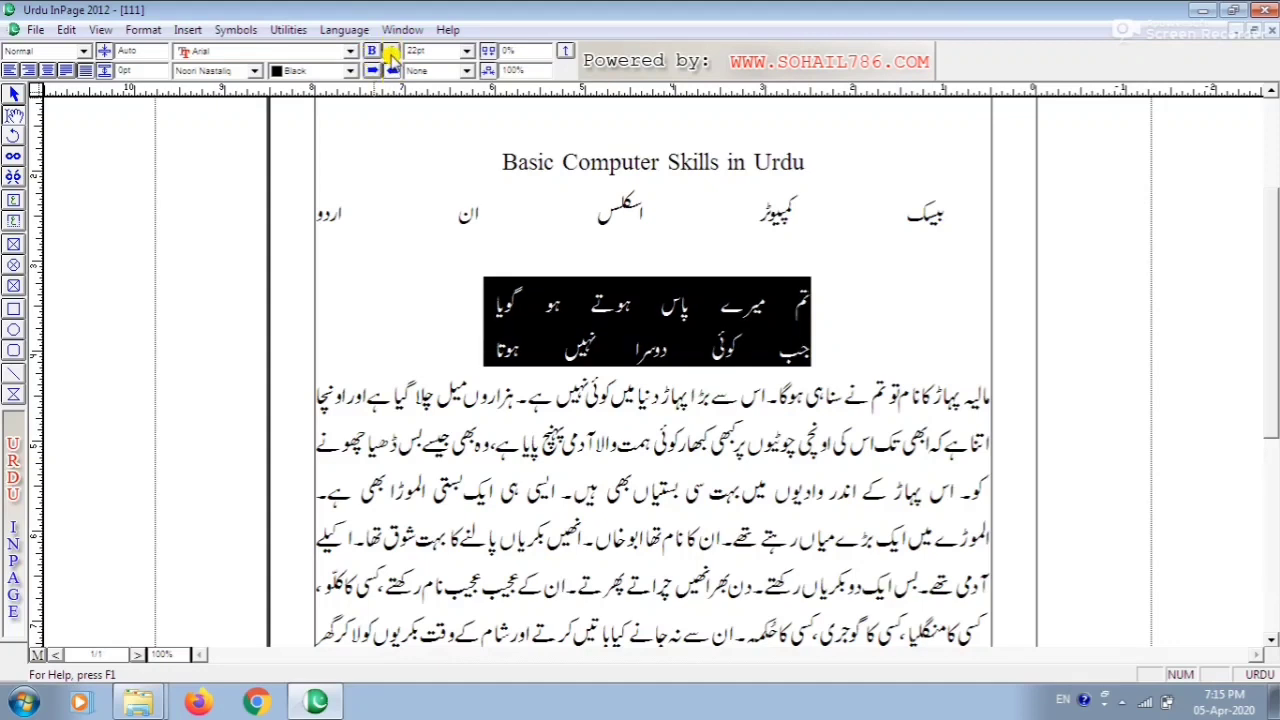
pyautogui.click(391, 55)
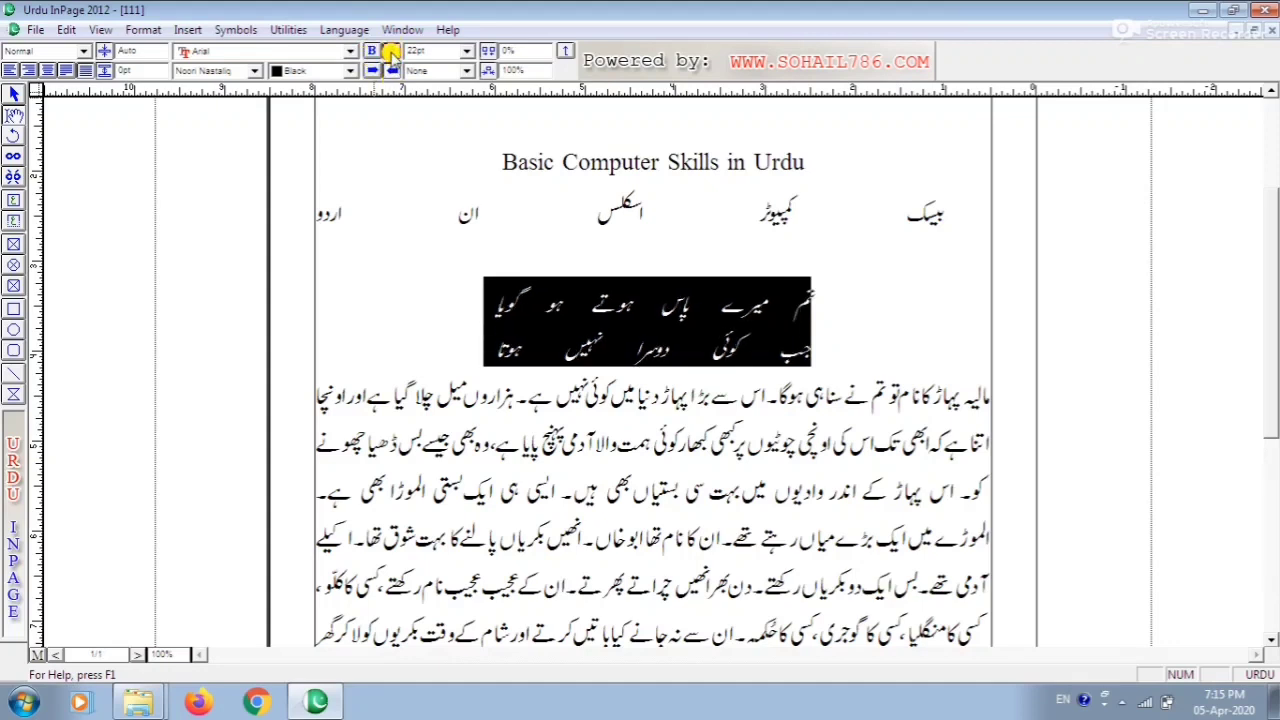
pyautogui.click(391, 55)
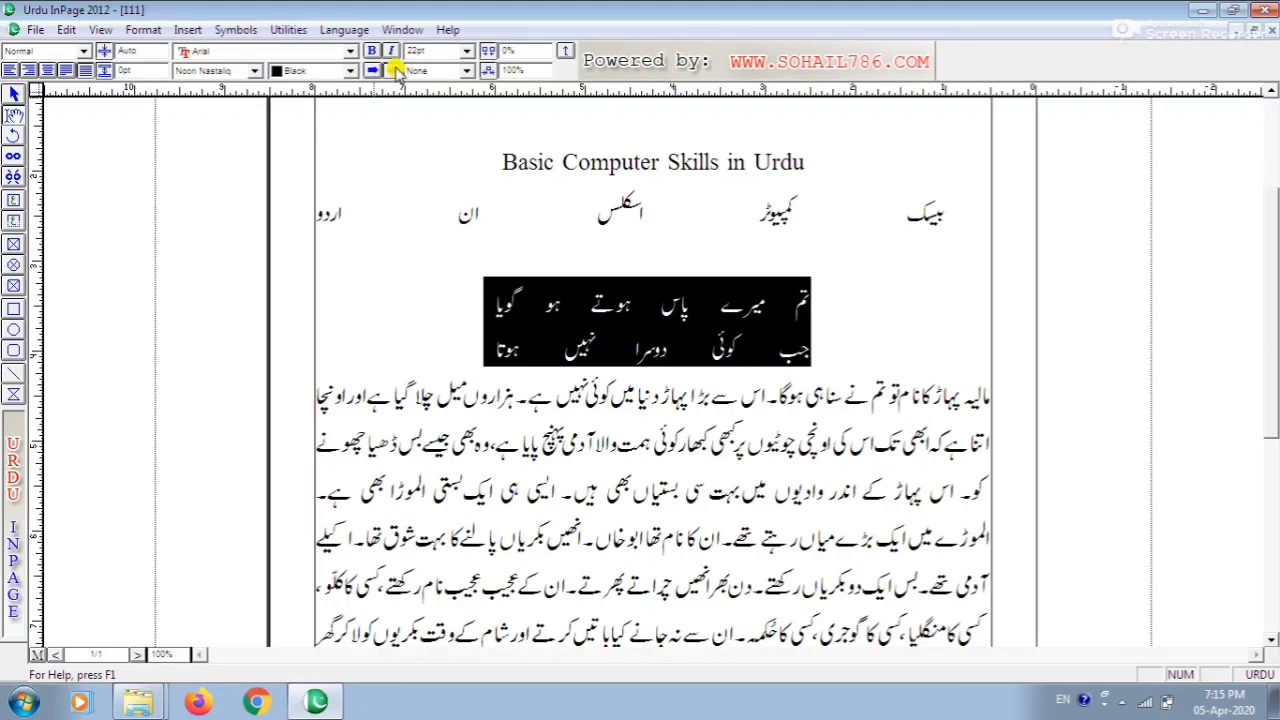
# Set the English heading's paragraph direction to left-to-right and centre it again
pyautogui.click(525, 168)
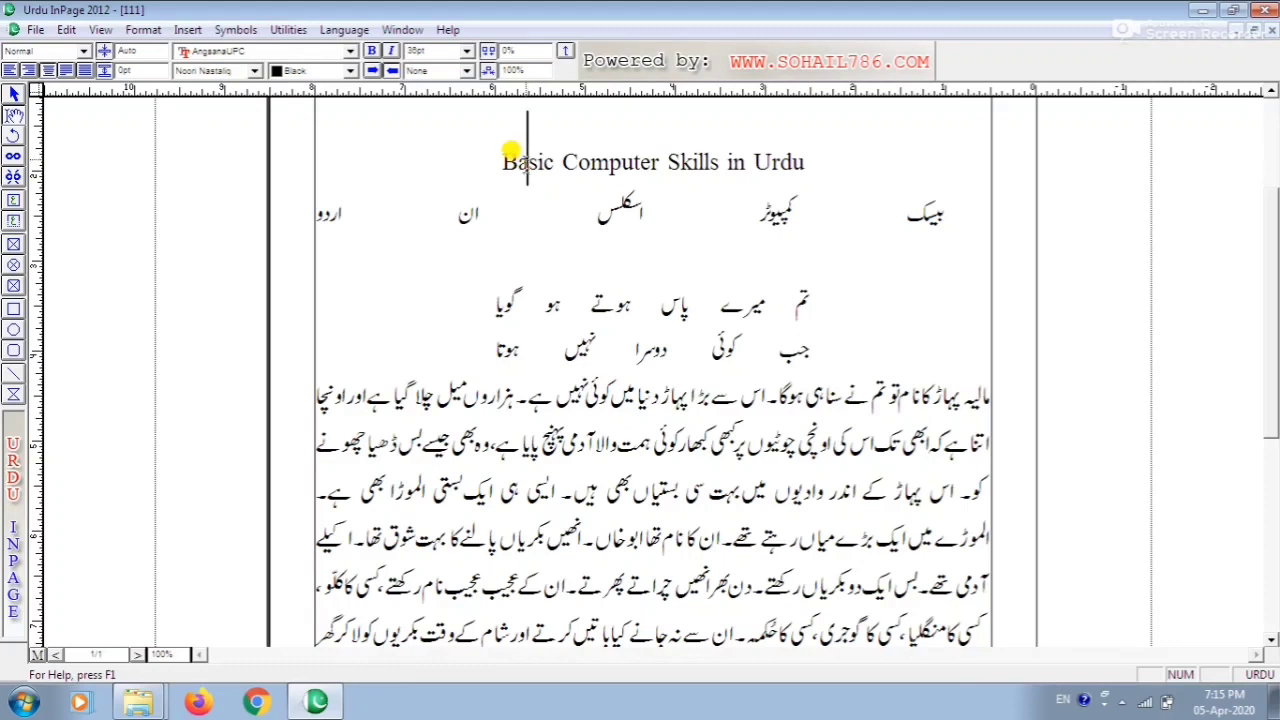
pyautogui.click(375, 71)
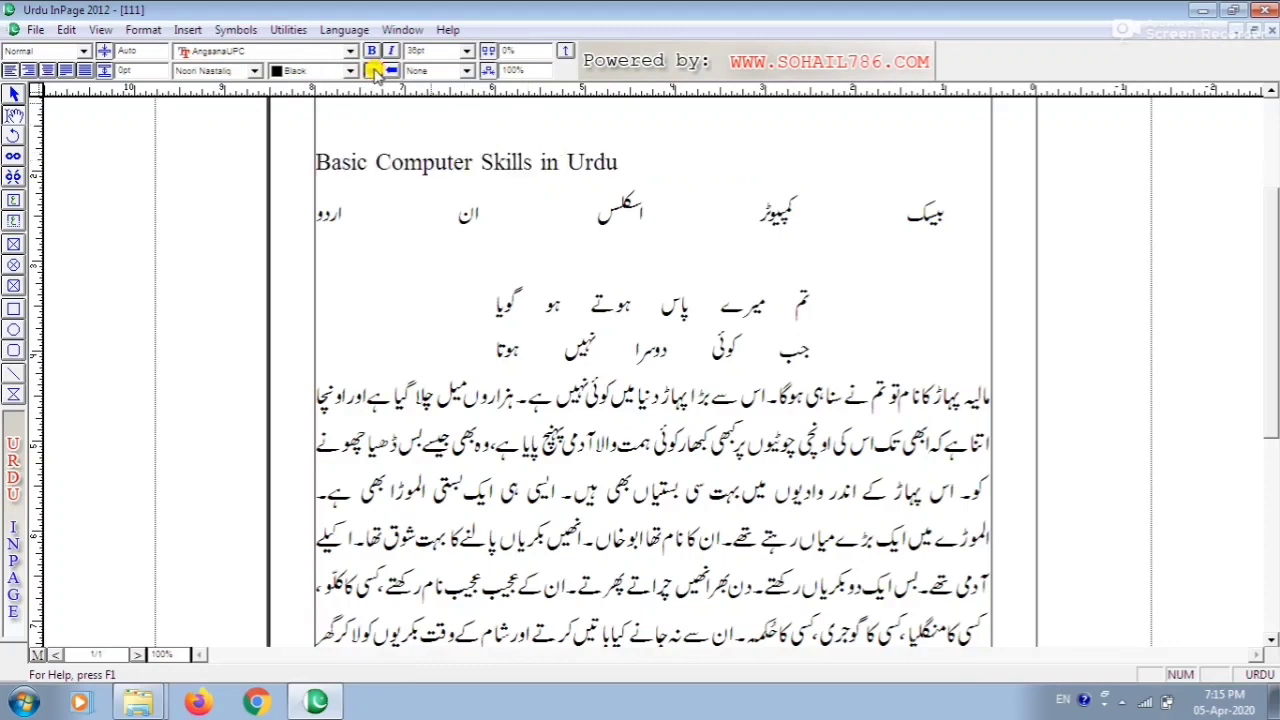
pyautogui.click(375, 72)
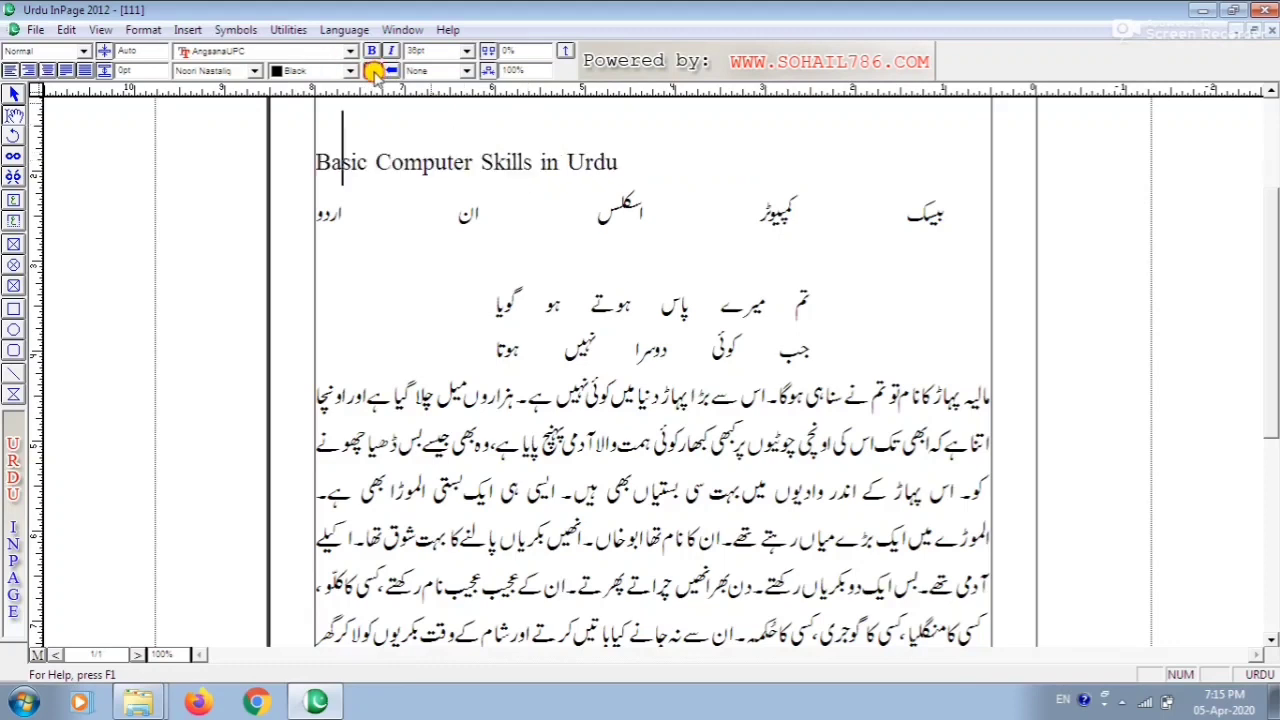
pyautogui.click(47, 71)
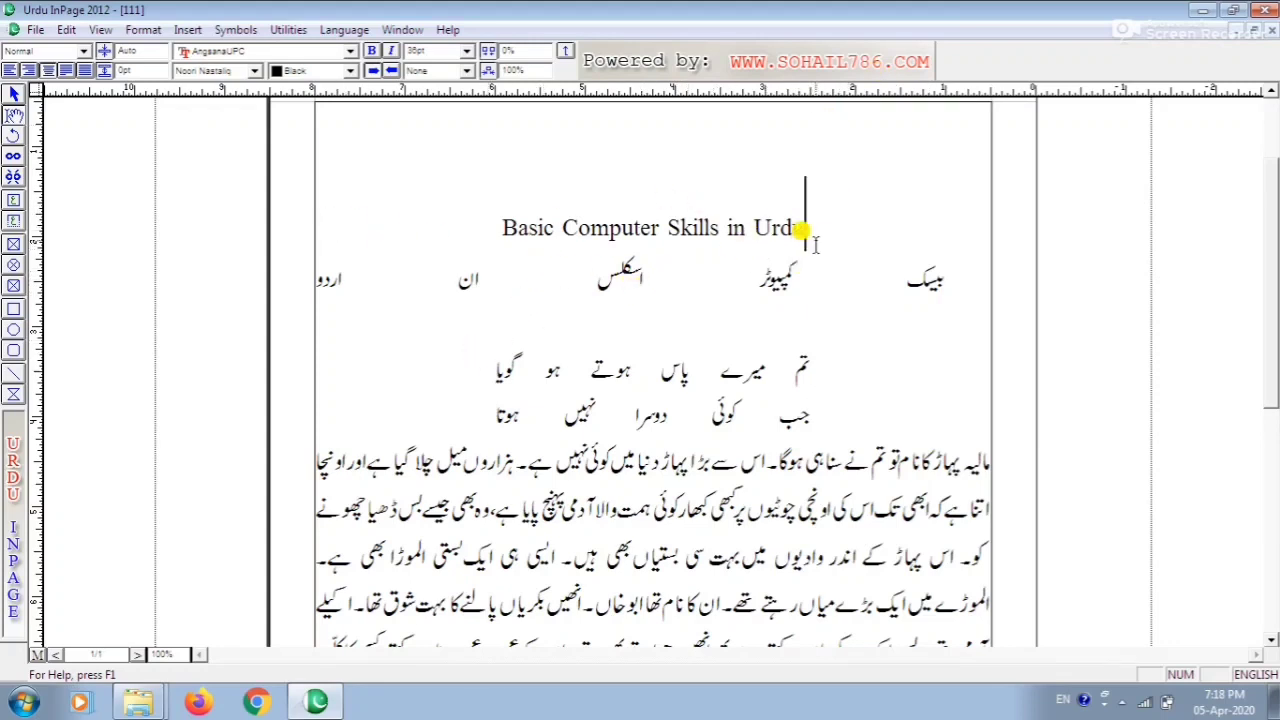
# Extend the English heading after "Urdu" with a comma, "Department of Urdu, Jamia Millia Islamia" and the institution's postal address
pyautogui.write(',')
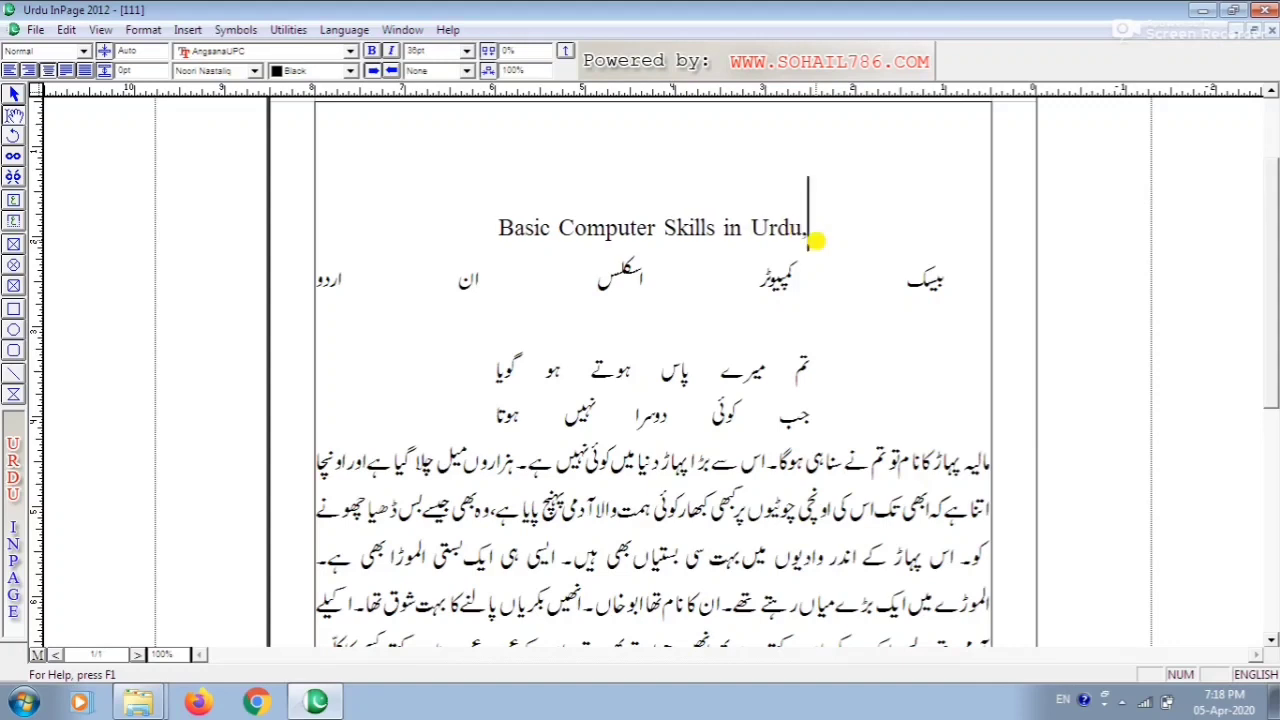
pyautogui.press('BackSpace')
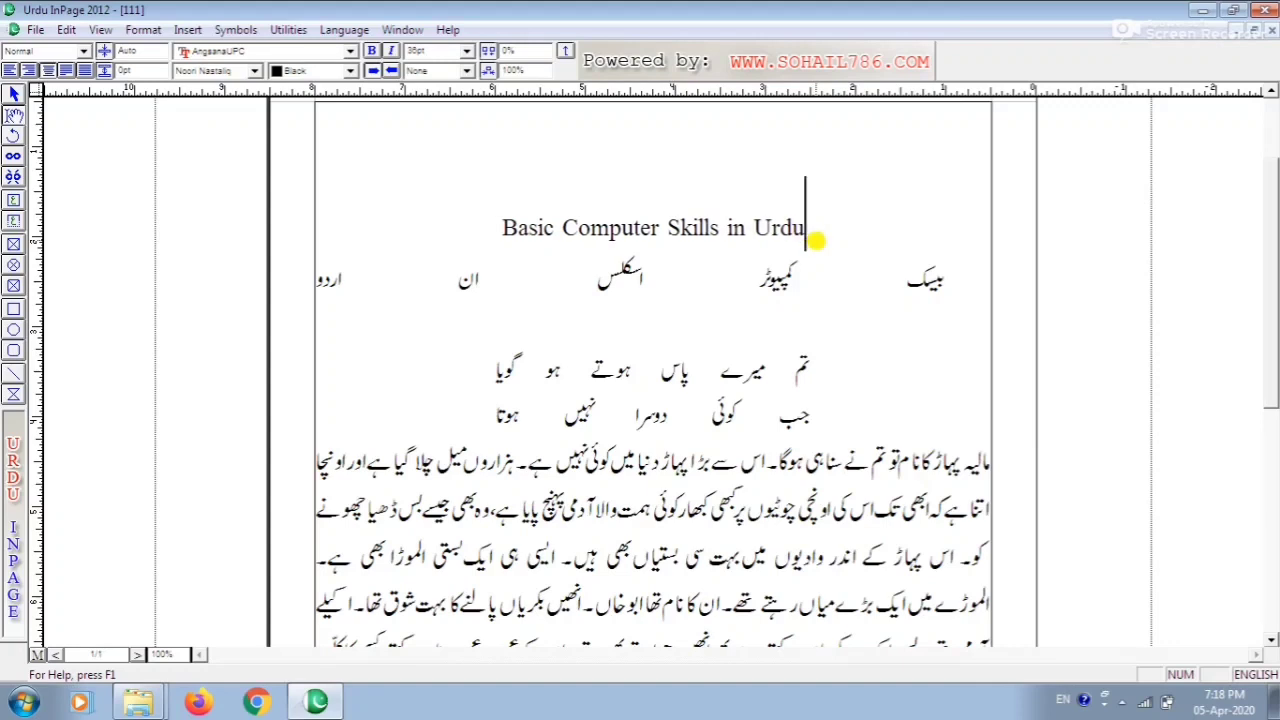
pyautogui.write(', Department of Urdu, Jamia Millia Islamia, Jamia Nagar, New Delhi-110025')
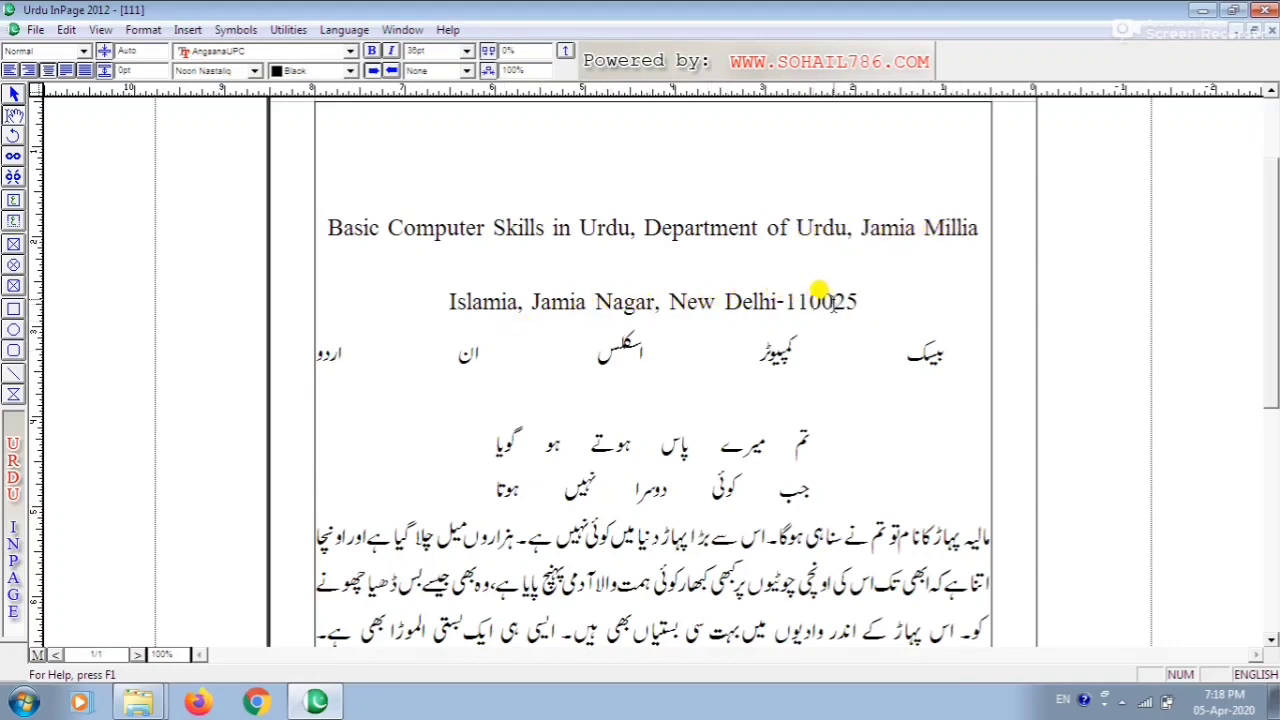
# Set the English heading's direction to right-to-left, try left alignment, and justify the heading
pyautogui.click(389, 71)
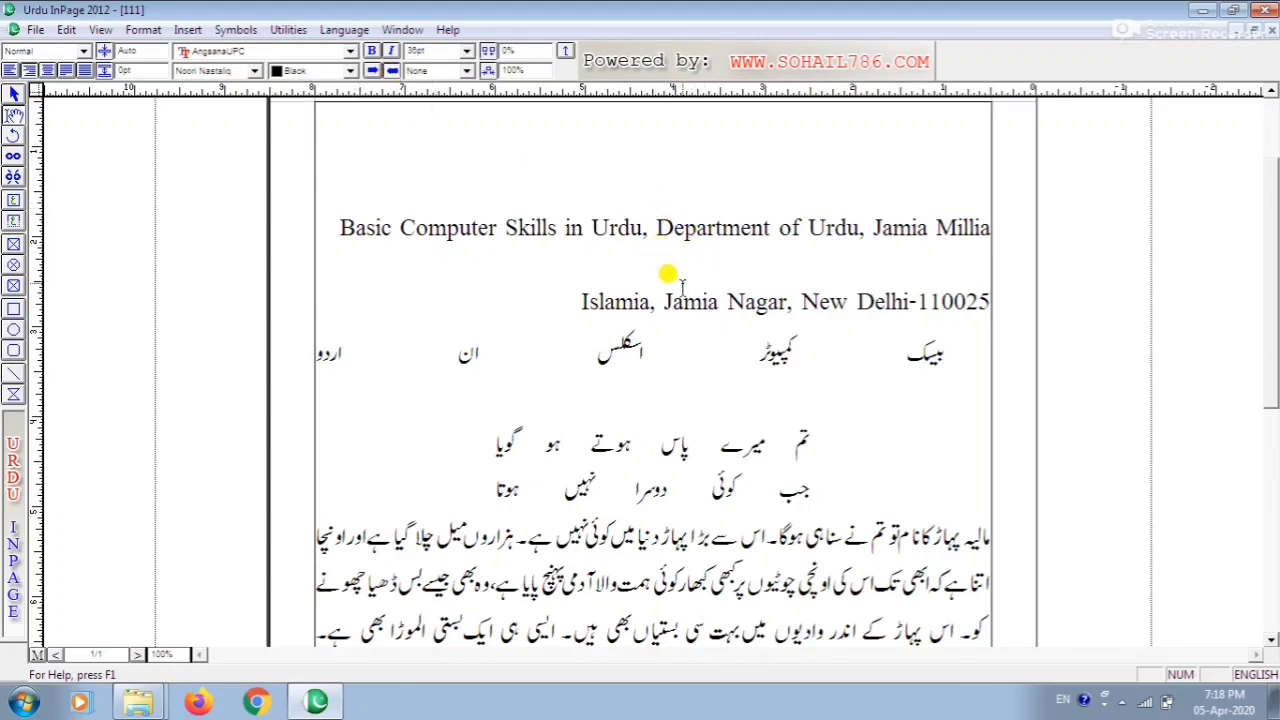
pyautogui.click(10, 71)
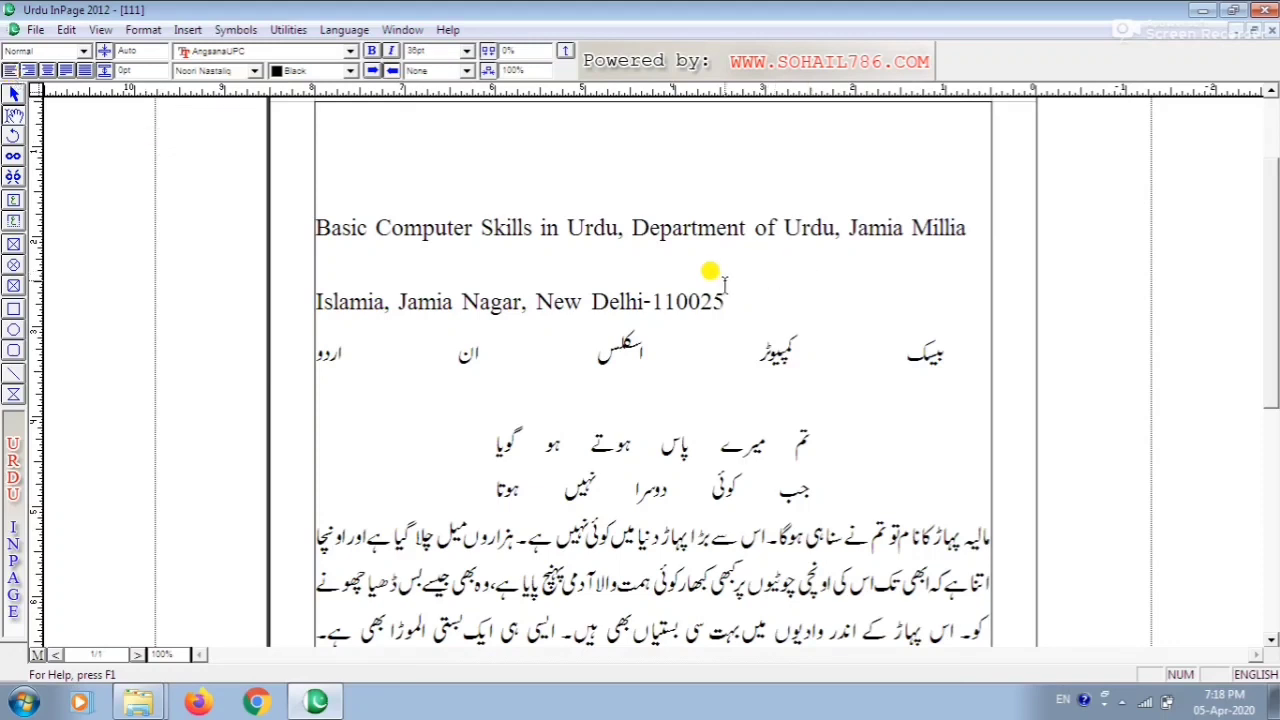
pyautogui.click(67, 71)
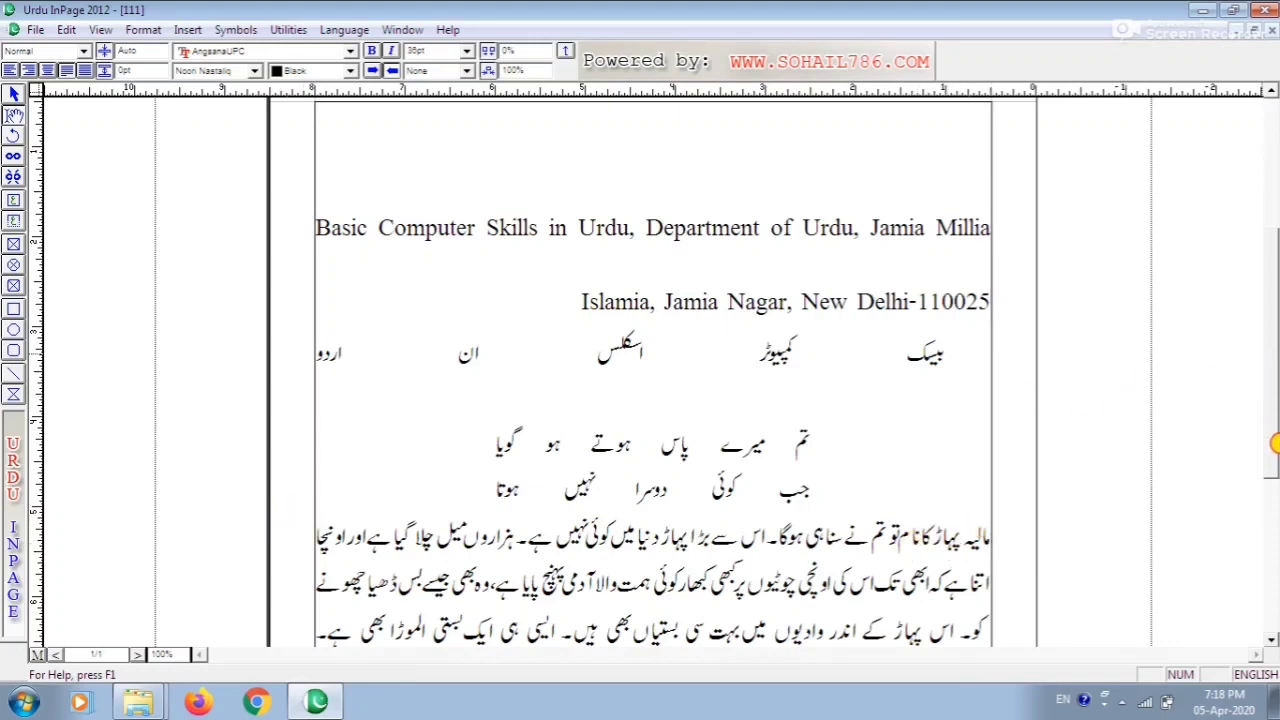
# Right-align the Urdu prose paragraphs below the two-line verse
pyautogui.scroll(-4, 640, 380)
pyautogui.click(393, 382)
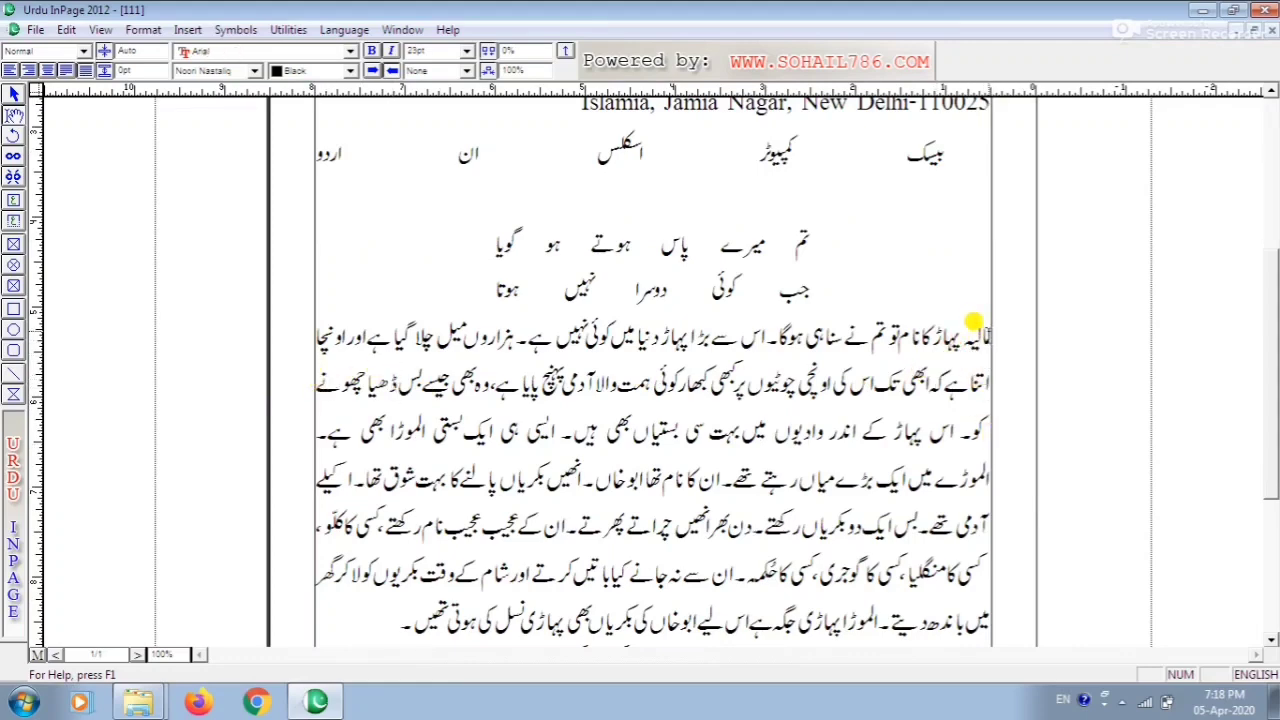
pyautogui.moveTo(978, 322); pyautogui.dragTo(384, 610)
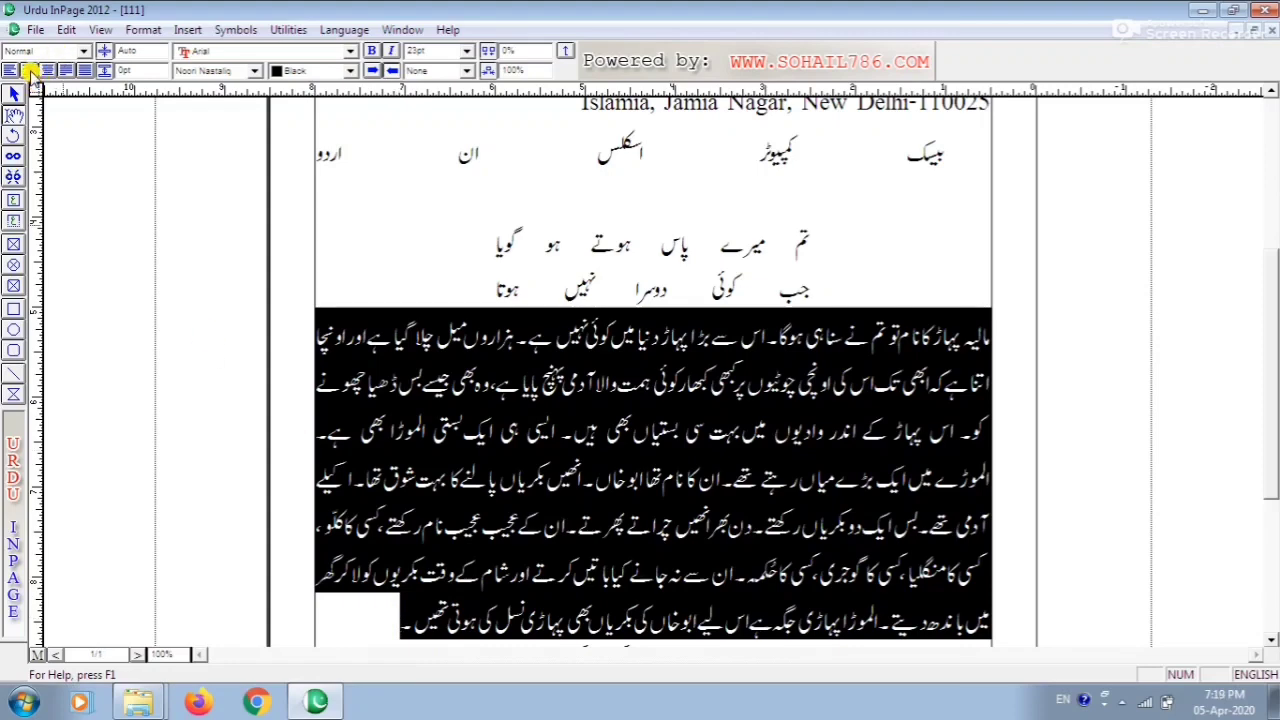
pyautogui.click(28, 70)
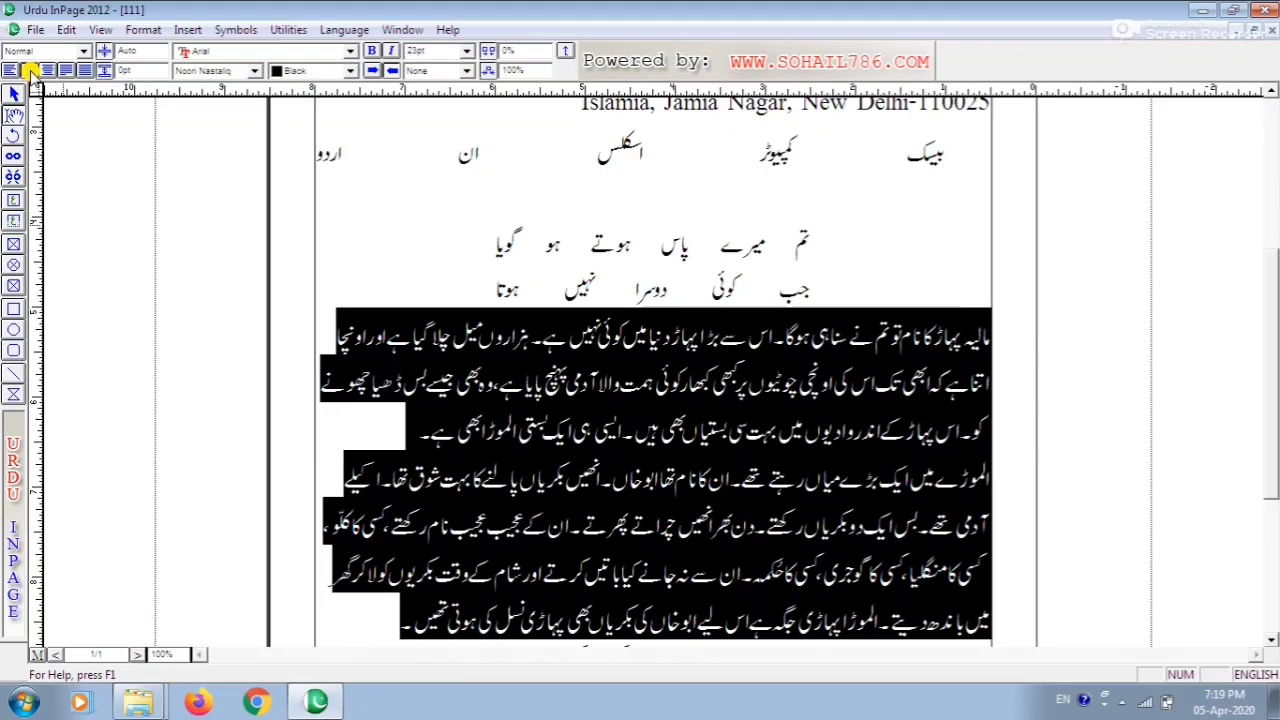
pyautogui.click(500, 290)
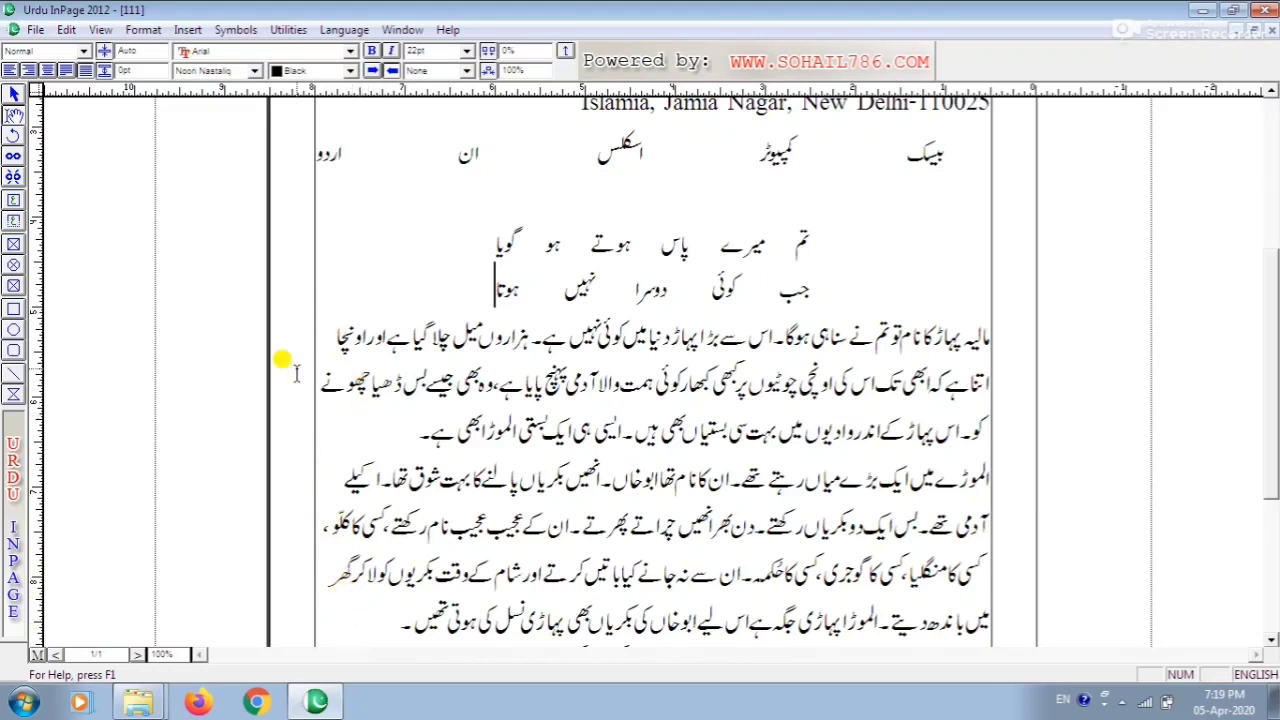
# Try ordinary justification on the verse's second line and justify the Urdu prose paragraphs below it
pyautogui.click(62, 72)
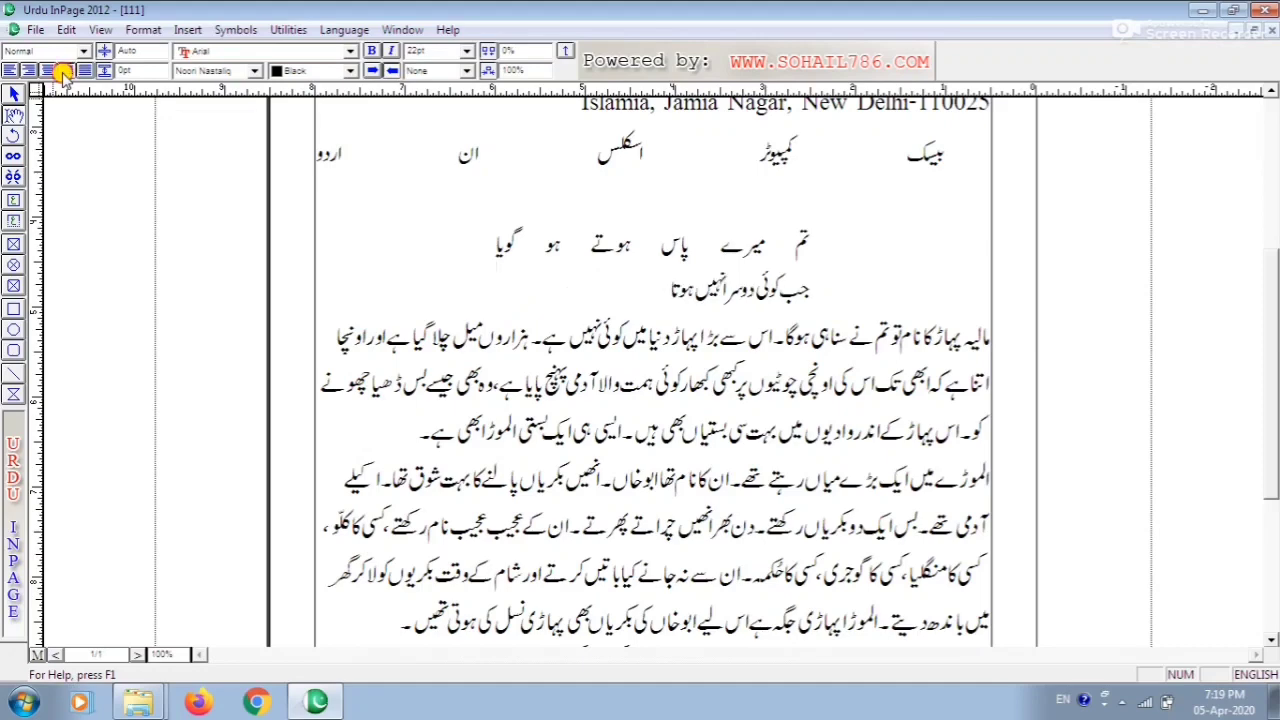
pyautogui.moveTo(385, 335); pyautogui.dragTo(418, 598)
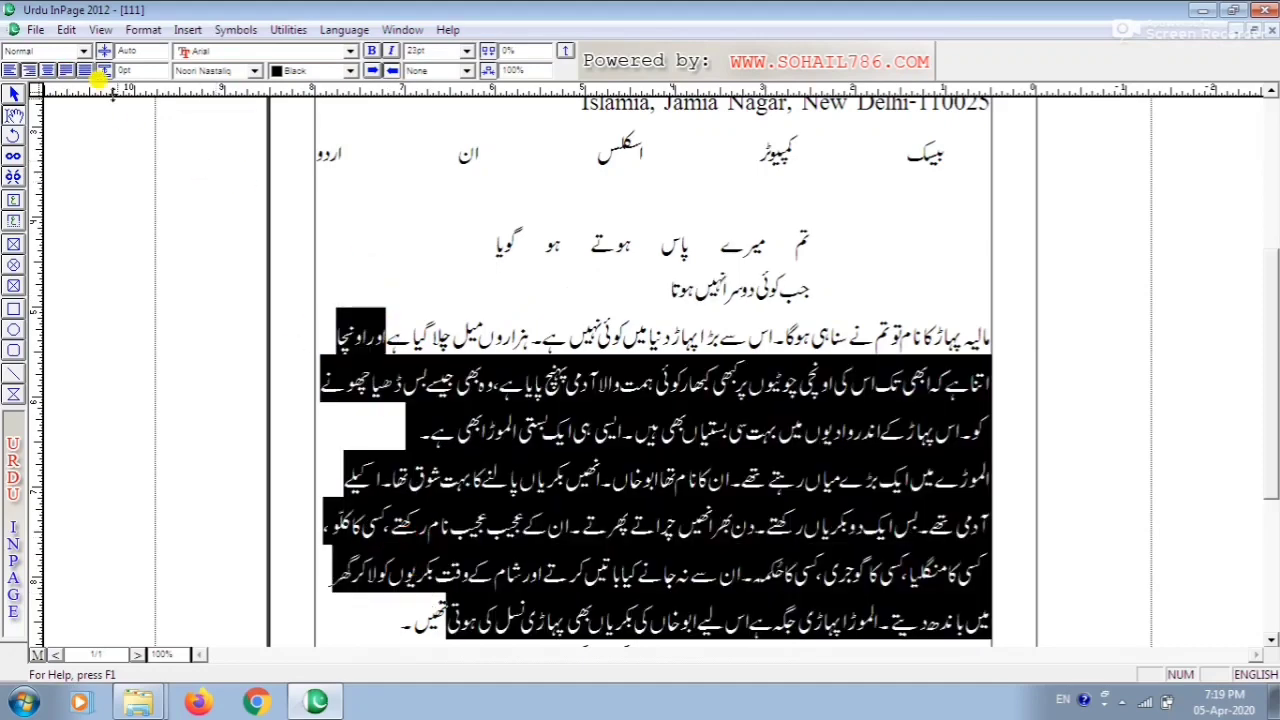
pyautogui.click(63, 73)
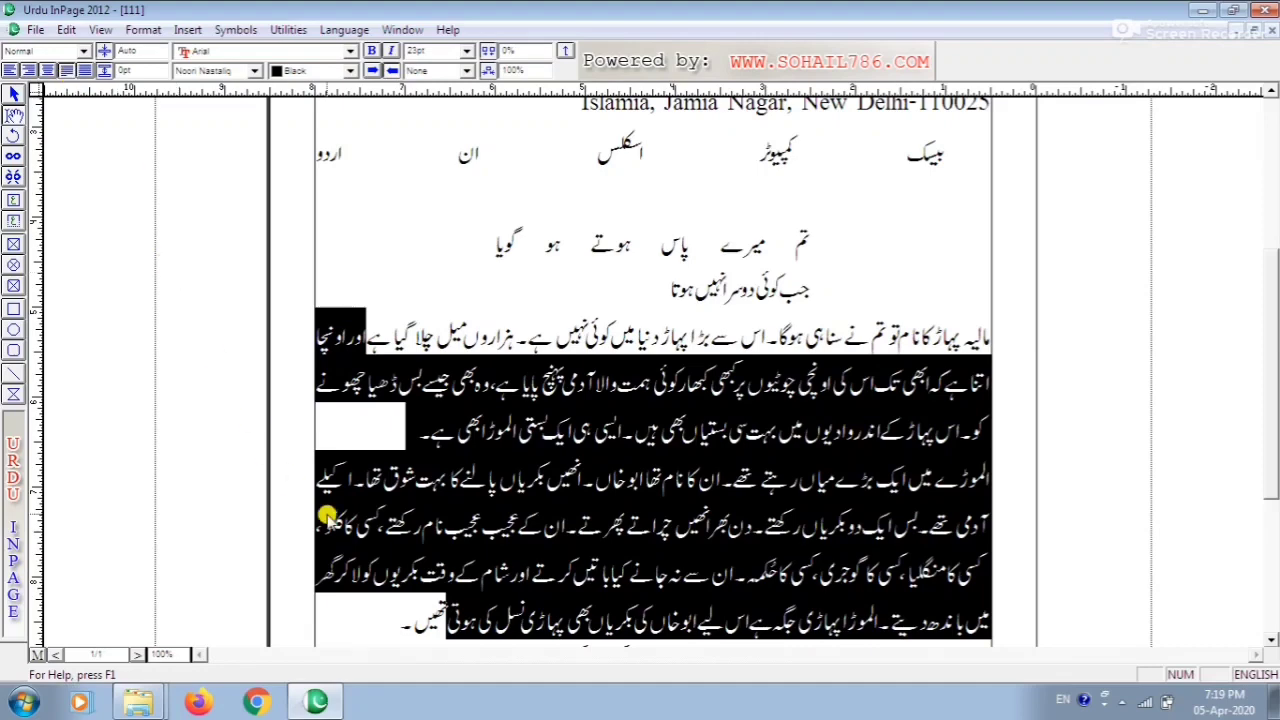
pyautogui.click(367, 606)
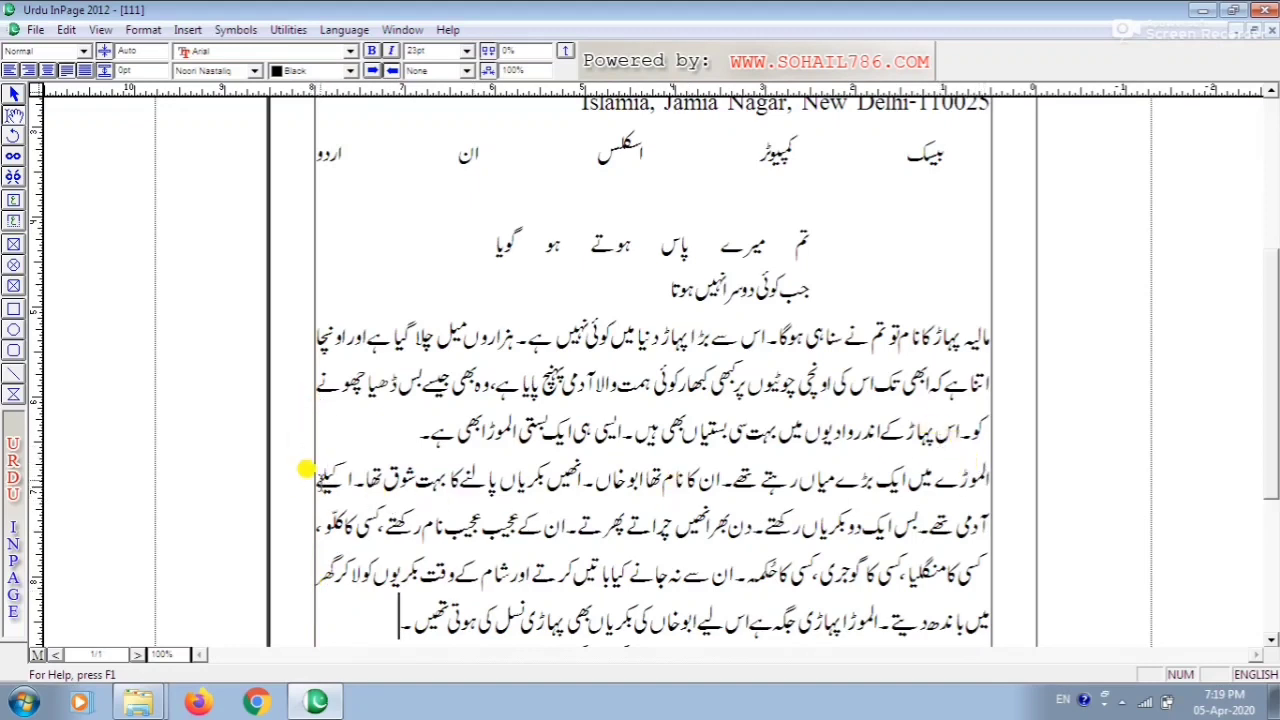
# Force-justify the verse's second line so its words spread across the full line width
pyautogui.click(302, 474)
pyautogui.click(674, 290)
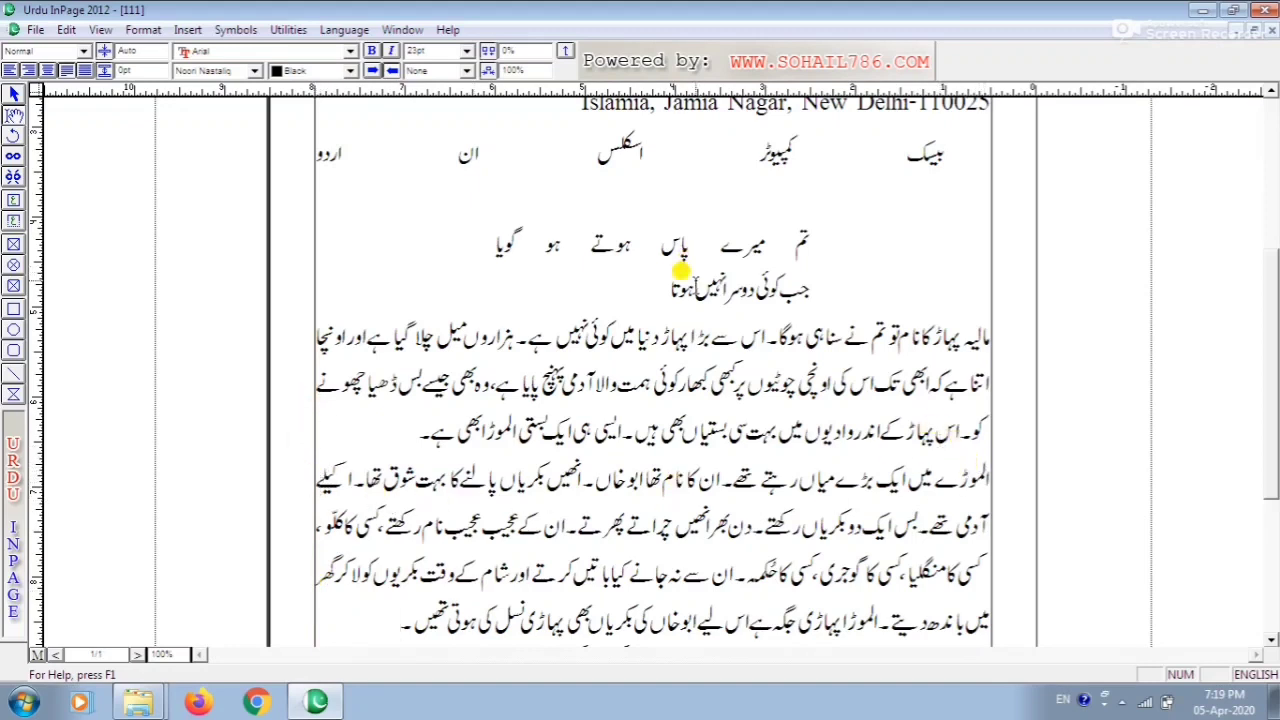
pyautogui.click(85, 70)
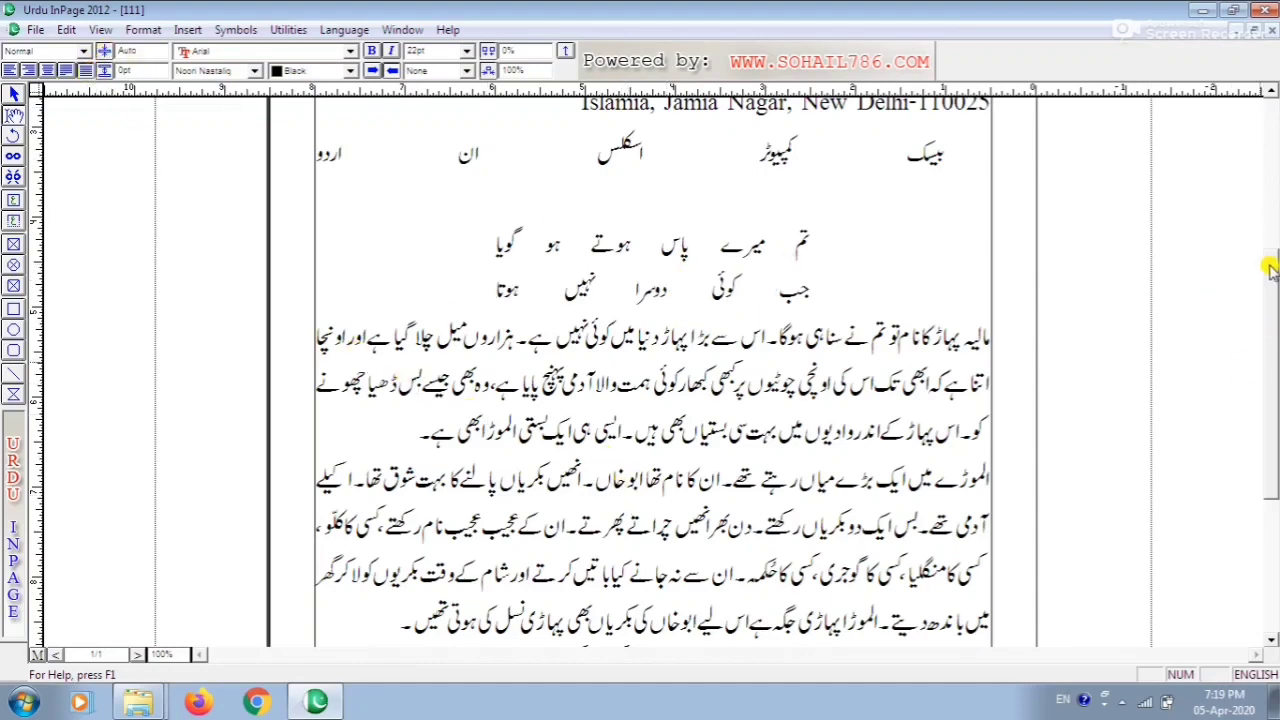
# Try the English heading justified with left-to-right direction, and return it to right-to-left direction
pyautogui.scroll(3, 1276, 160)
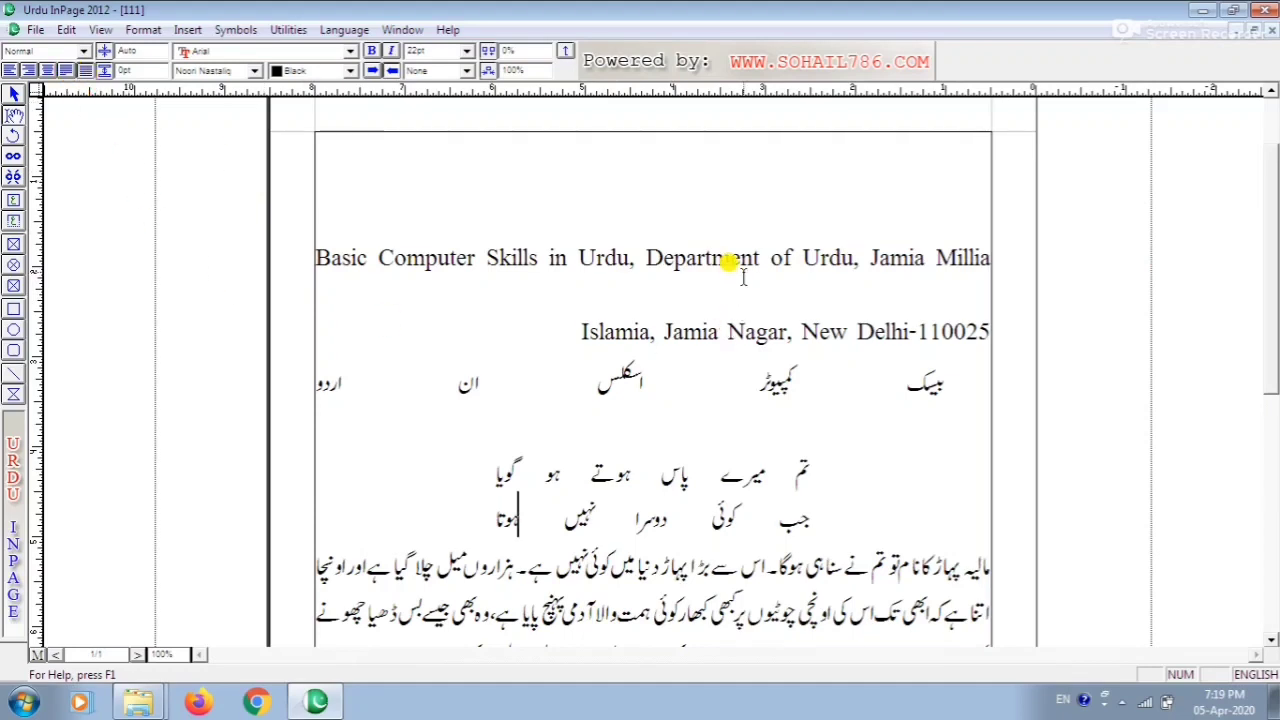
pyautogui.moveTo(741, 258); pyautogui.dragTo(733, 331)
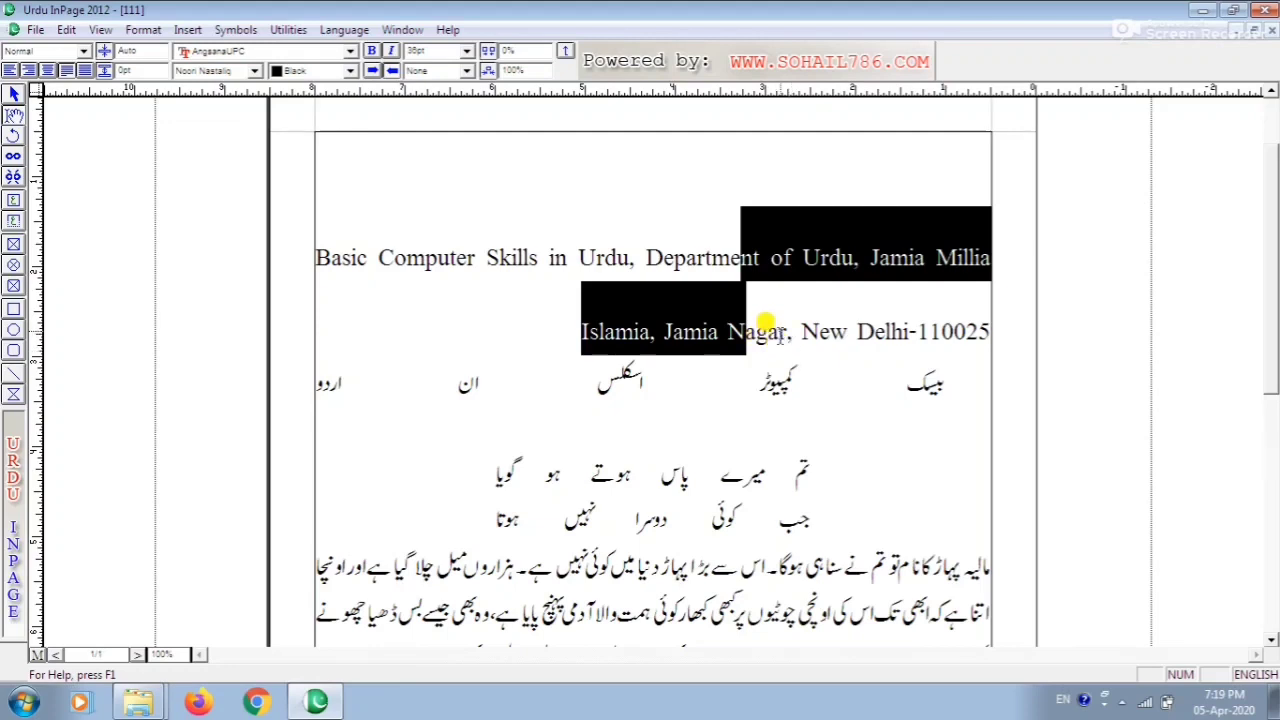
pyautogui.click(766, 330)
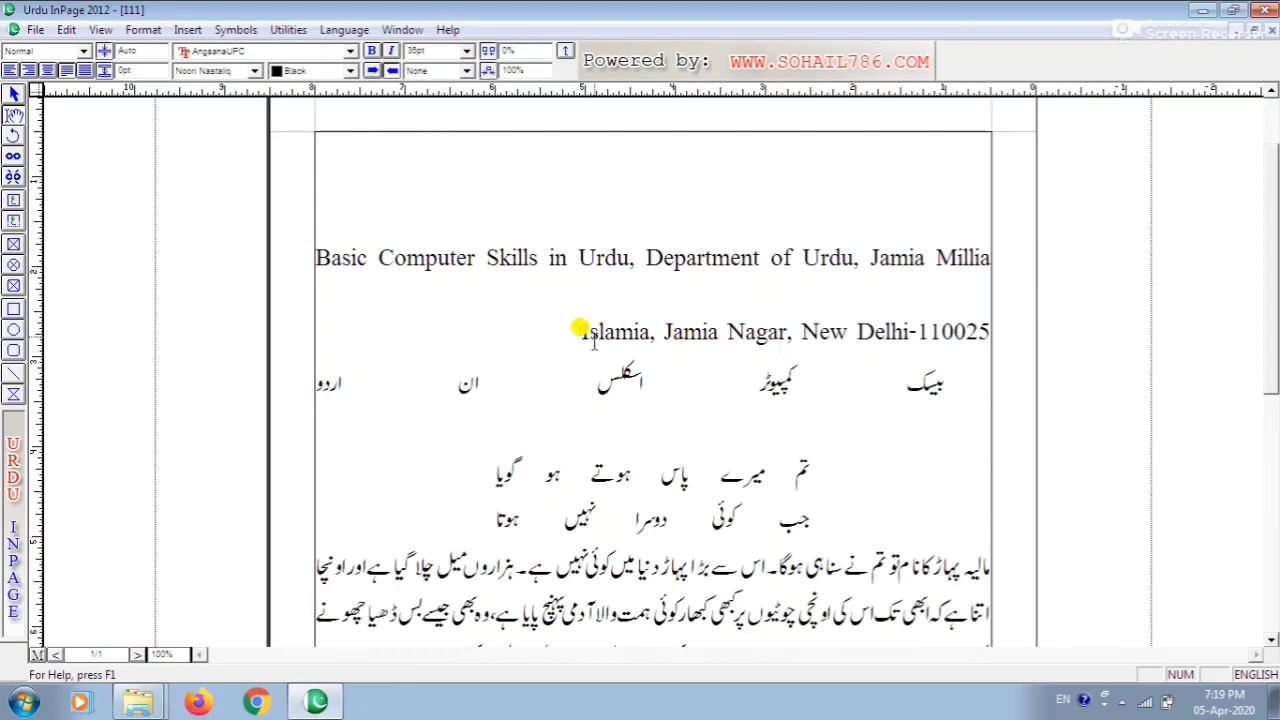
pyautogui.click(369, 75)
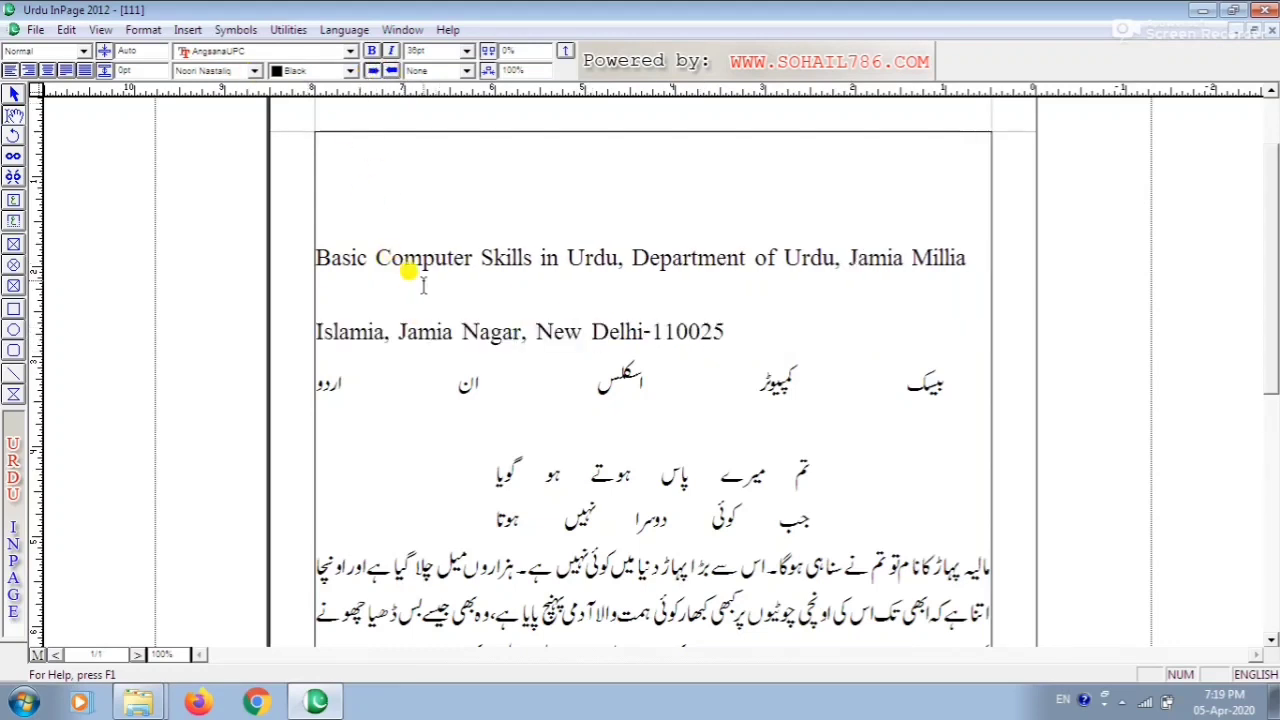
pyautogui.click(64, 72)
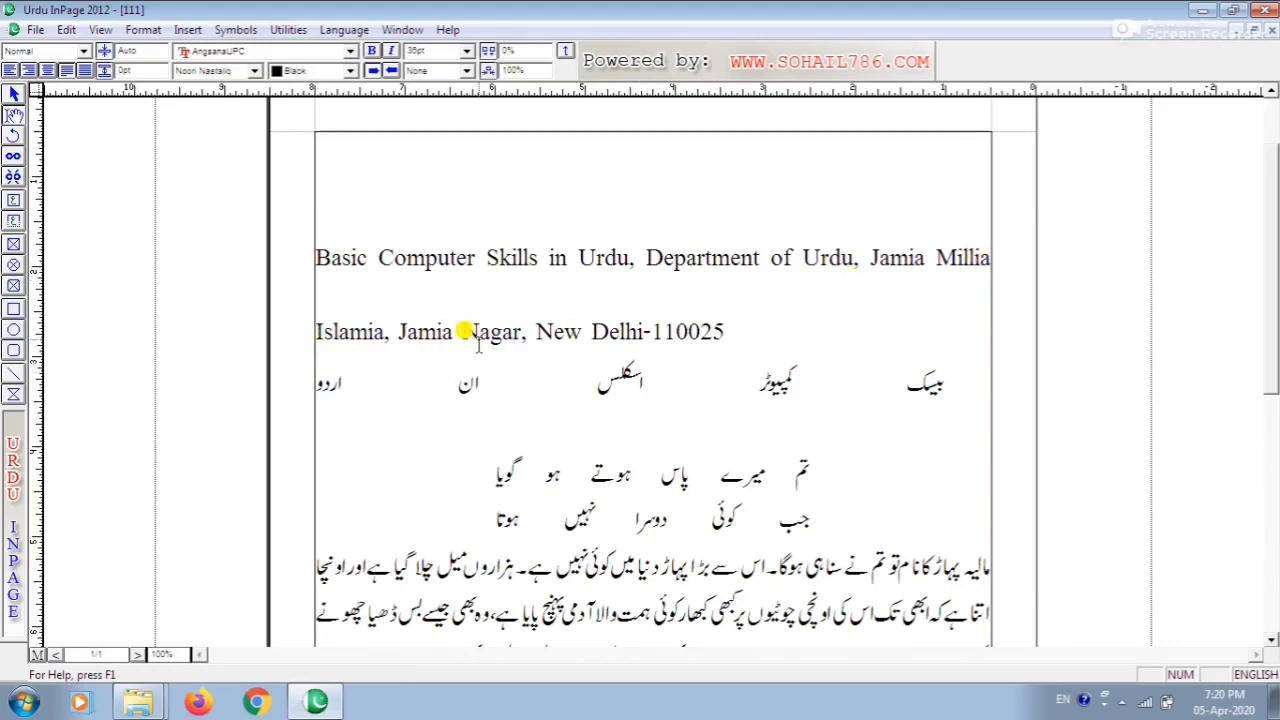
pyautogui.click(371, 71)
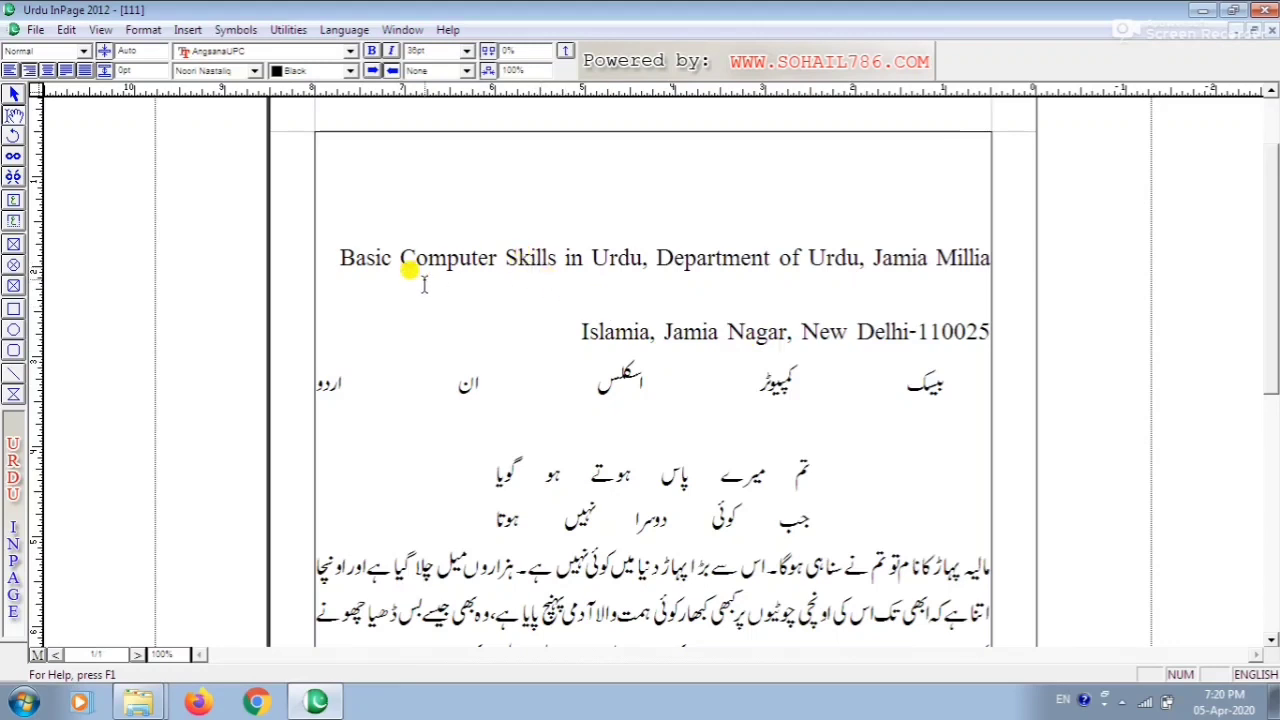
# Remove the department name and postal address after "Urdu" from the English heading and centre the heading
pyautogui.moveTo(647, 257); pyautogui.dragTo(985, 362)
pyautogui.press('Delete')
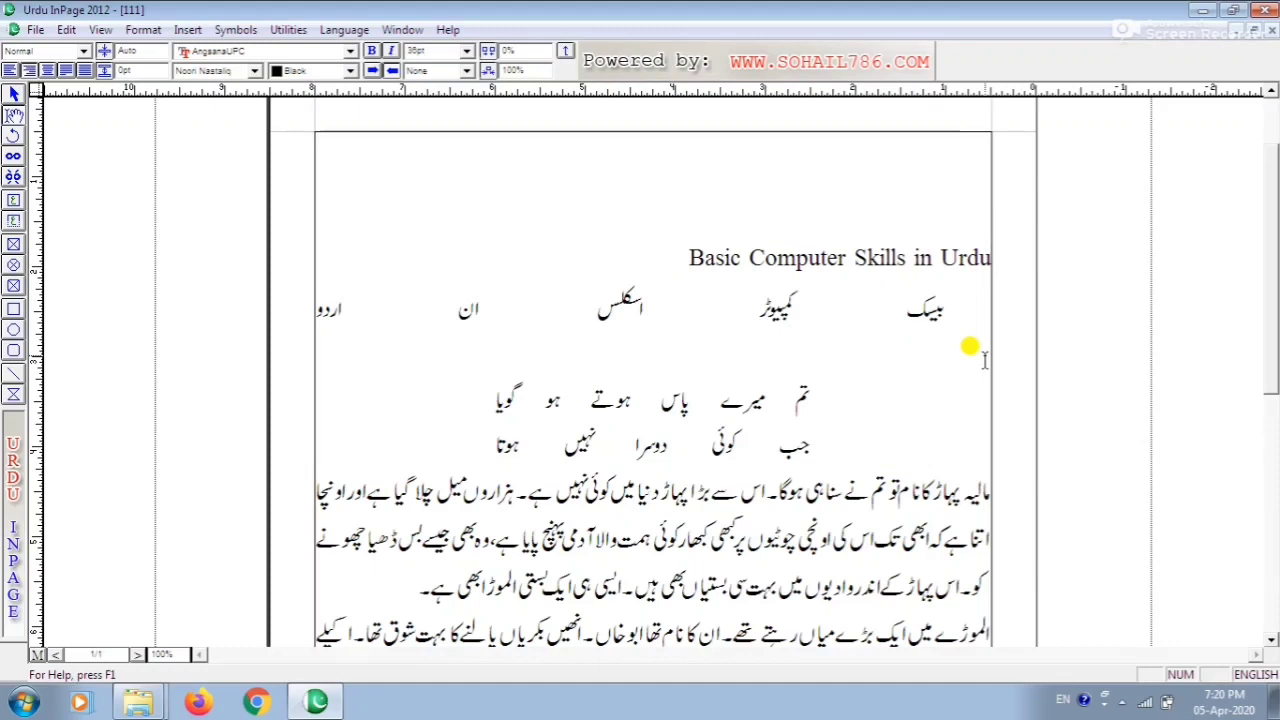
pyautogui.click(47, 70)
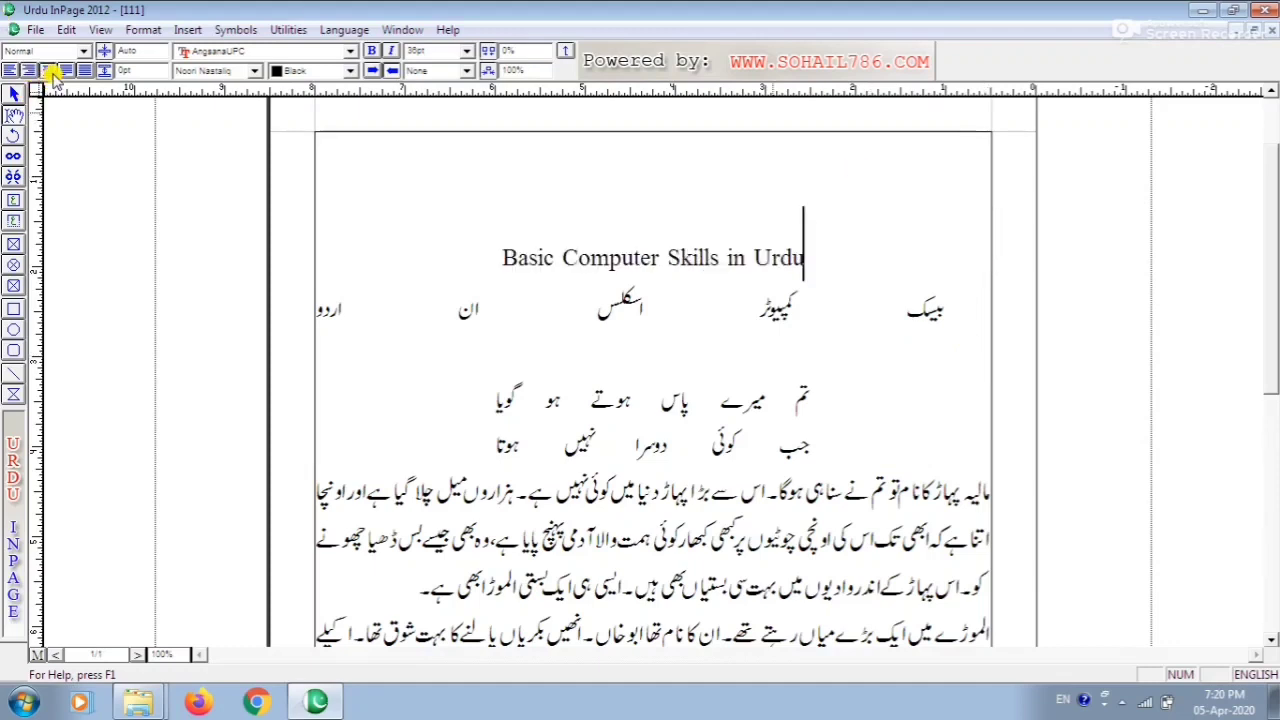
pyautogui.click(436, 50)
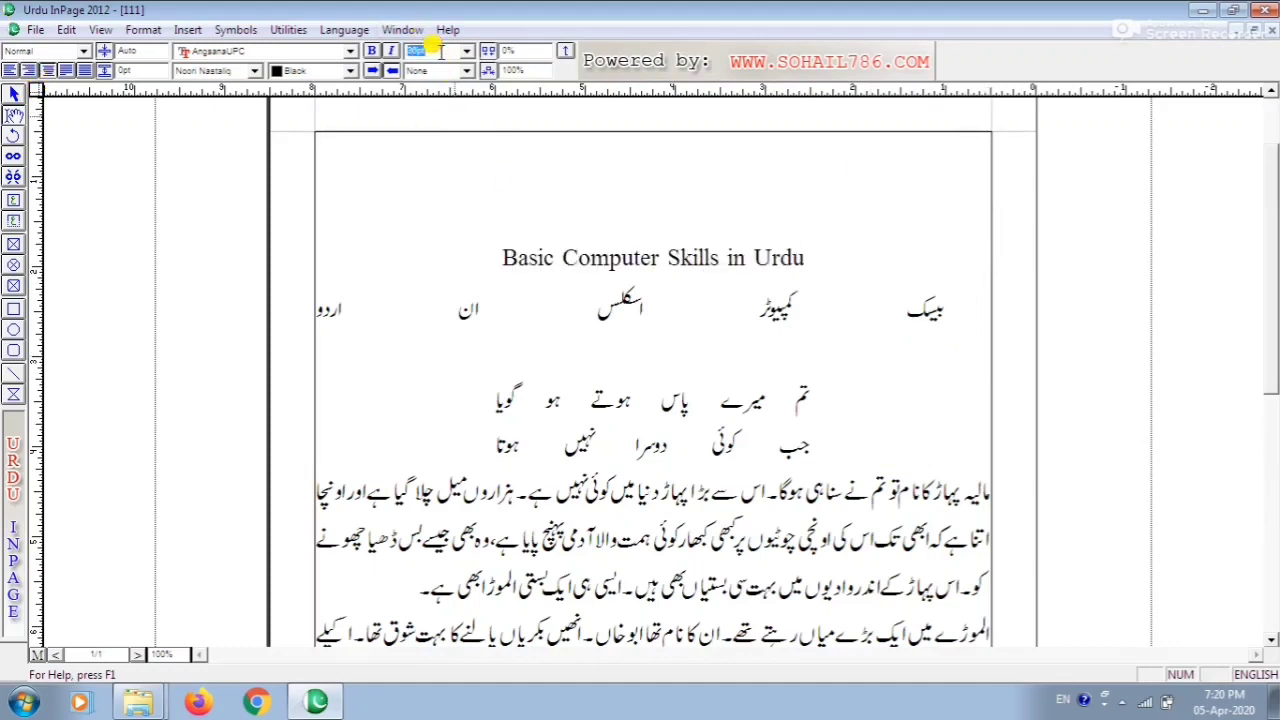
# Select both lines of the Urdu verse and open the font size choices
pyautogui.moveTo(1277, 215); pyautogui.dragTo(1277, 231)
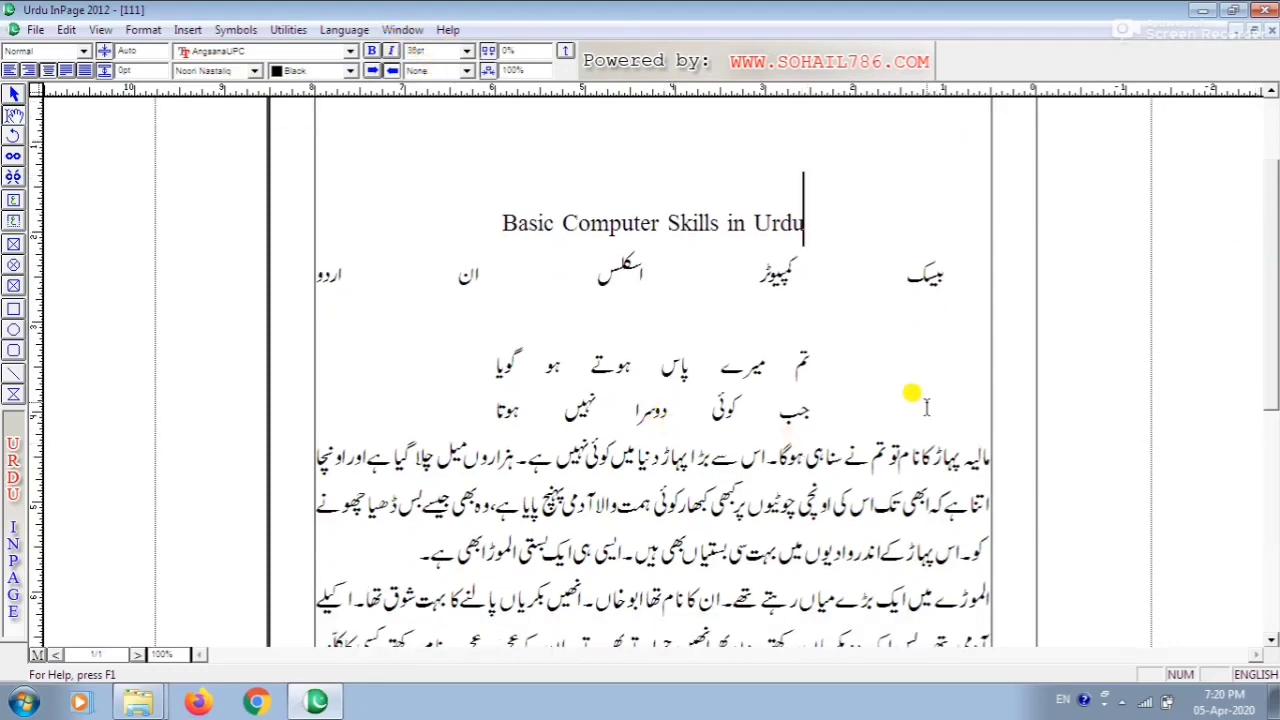
pyautogui.click(815, 362)
pyautogui.moveTo(815, 360); pyautogui.dragTo(490, 415)
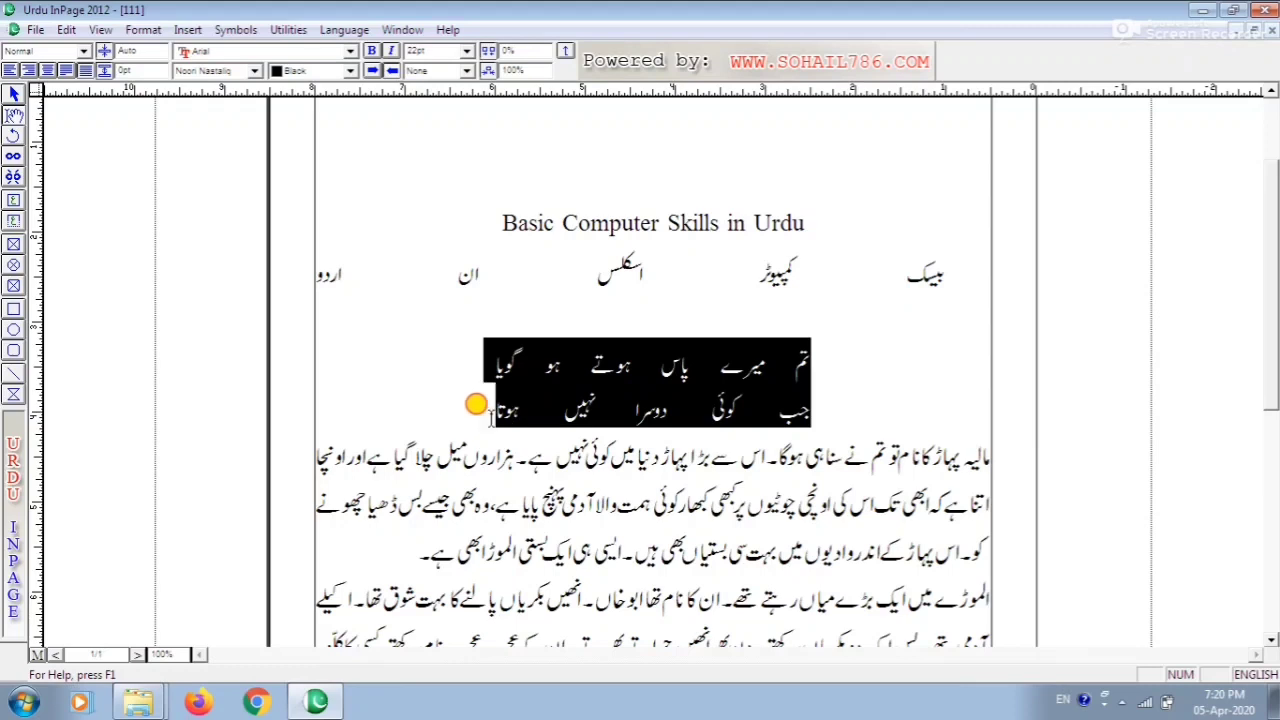
pyautogui.click(467, 50)
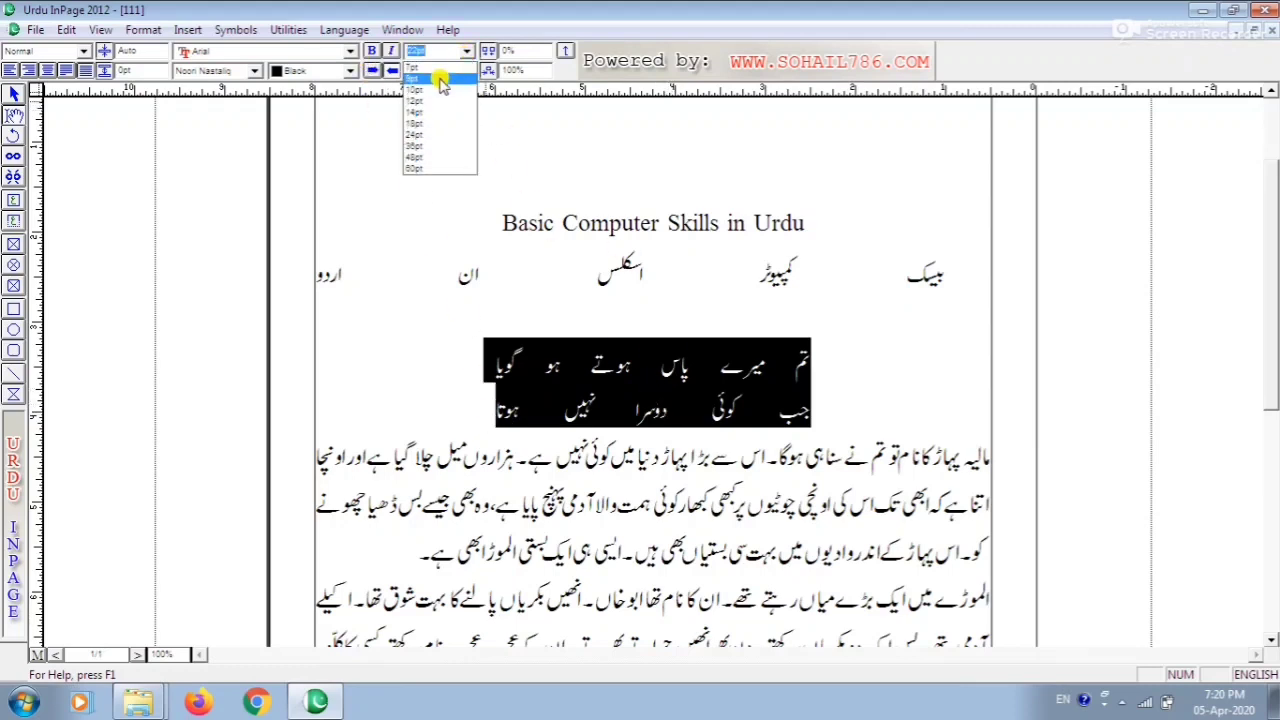
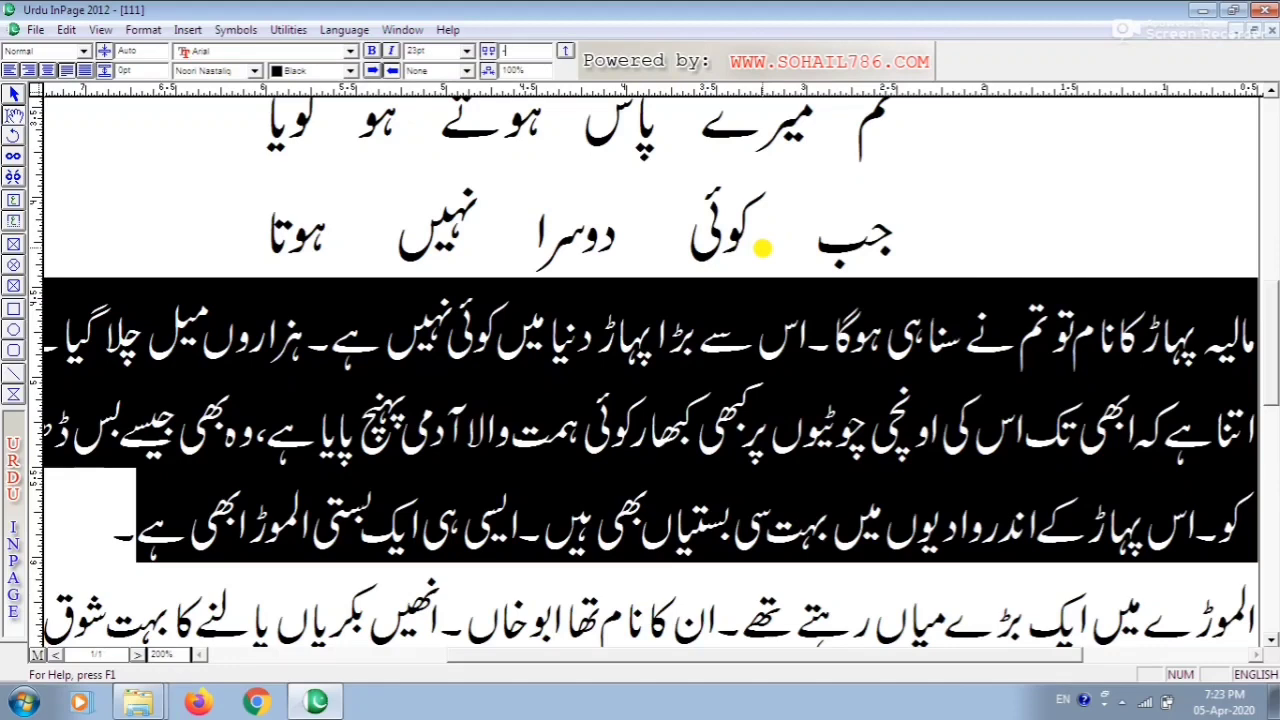
# Try character spacing of -5% and 5% on the first Urdu prose paragraph
pyautogui.write('-5')
pyautogui.press('Return')
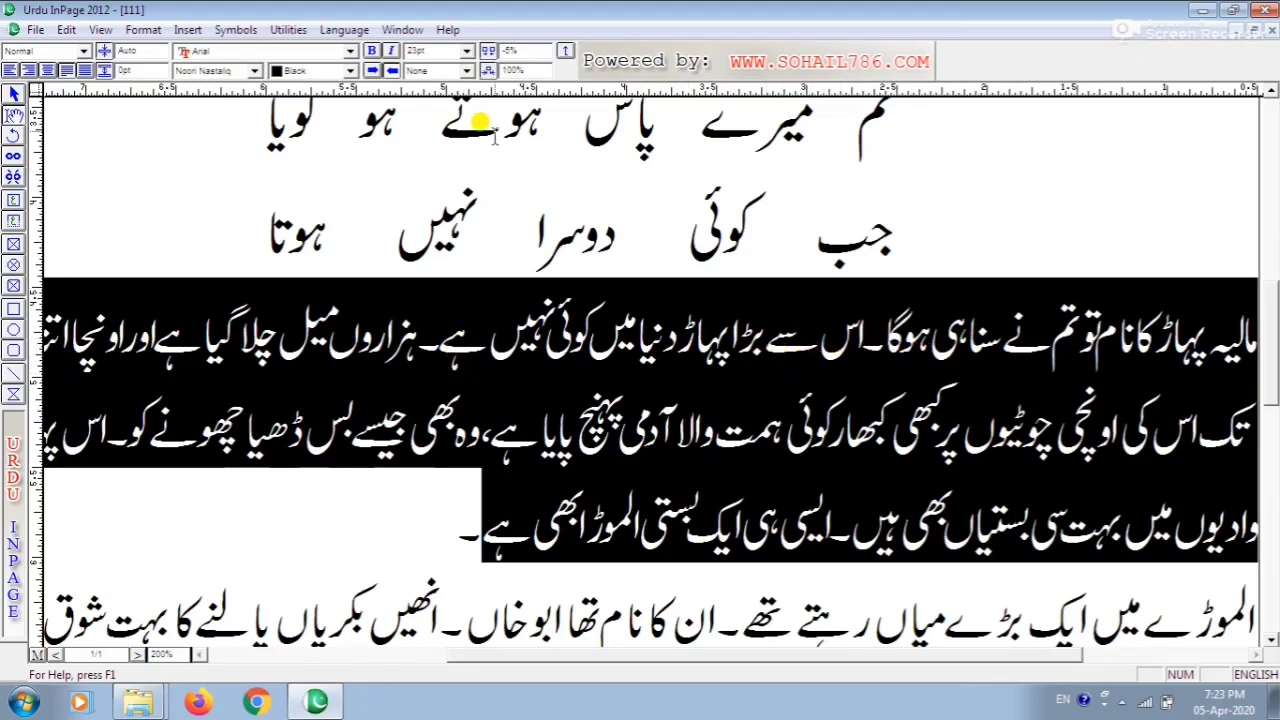
pyautogui.doubleClick(527, 50)
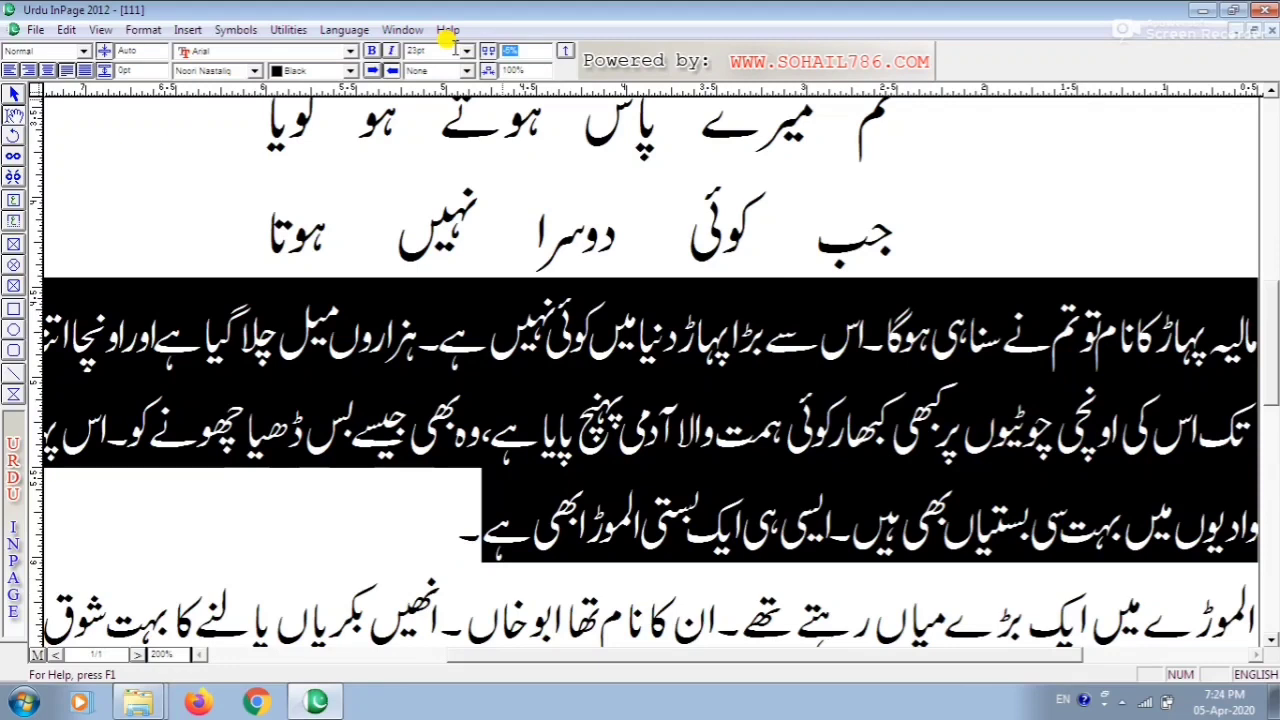
pyautogui.write('5')
pyautogui.press('Return')
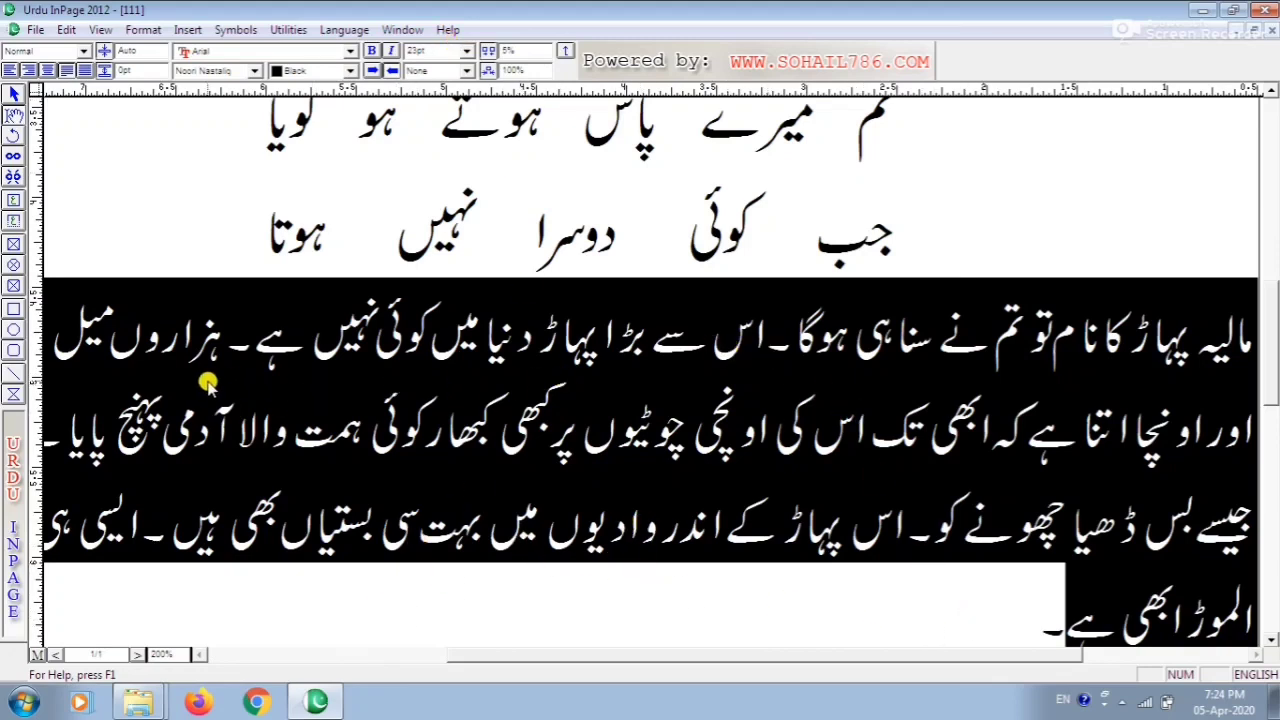
# Set the first Urdu prose paragraph's character spacing to 3%
pyautogui.doubleClick(535, 48)
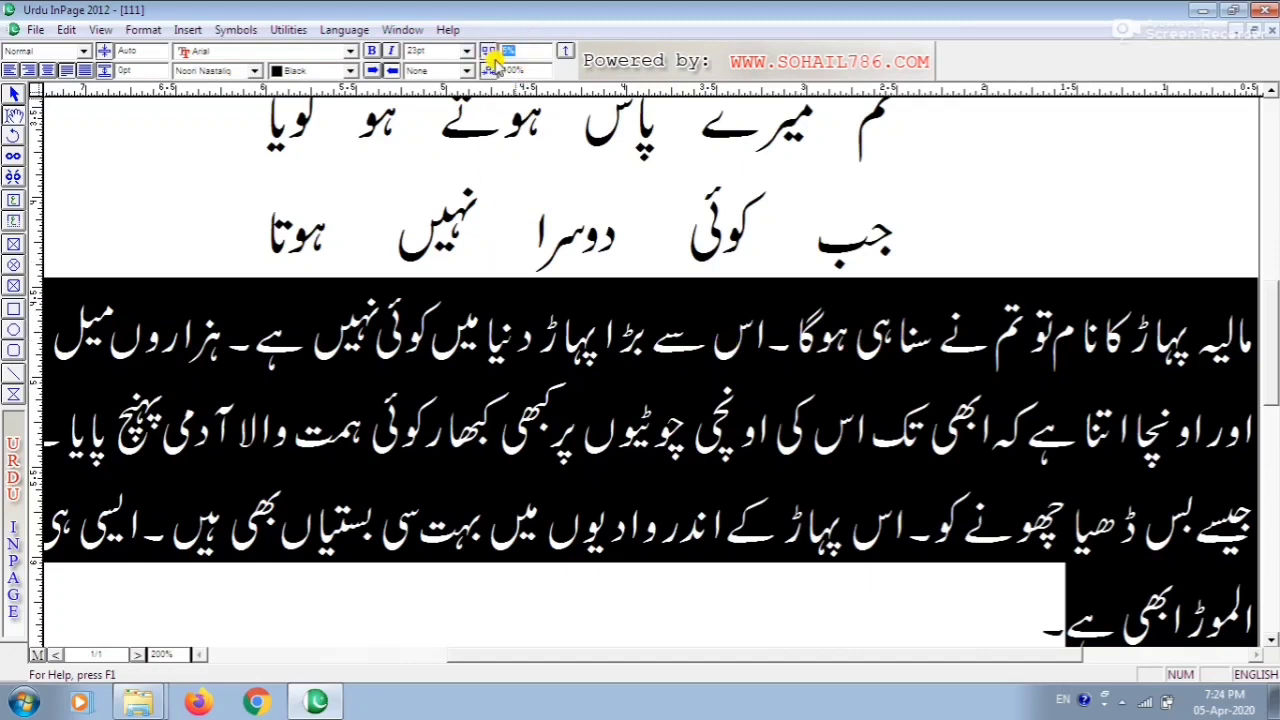
pyautogui.write('3')
pyautogui.press('Return')
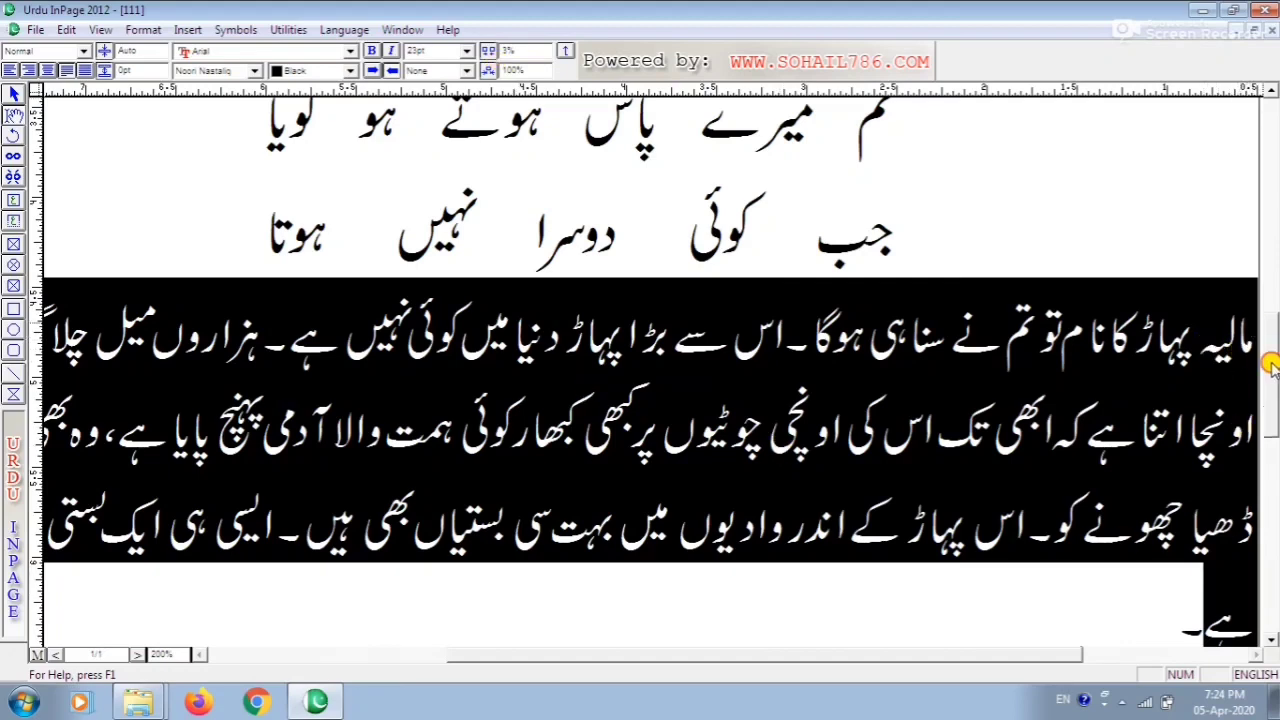
pyautogui.scroll(-2, 1270, 365)
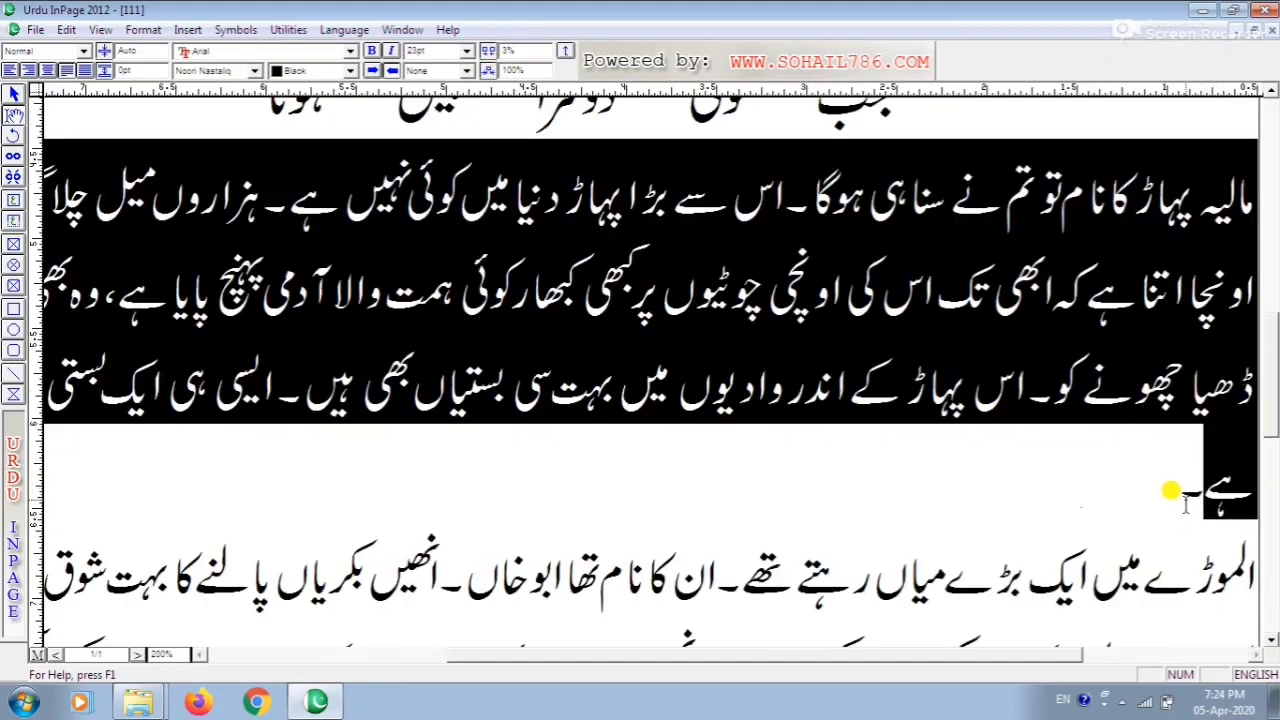
# Reselect the whole first prose paragraph including its final full stop and tighten its character spacing in small increments
pyautogui.click(1222, 192)
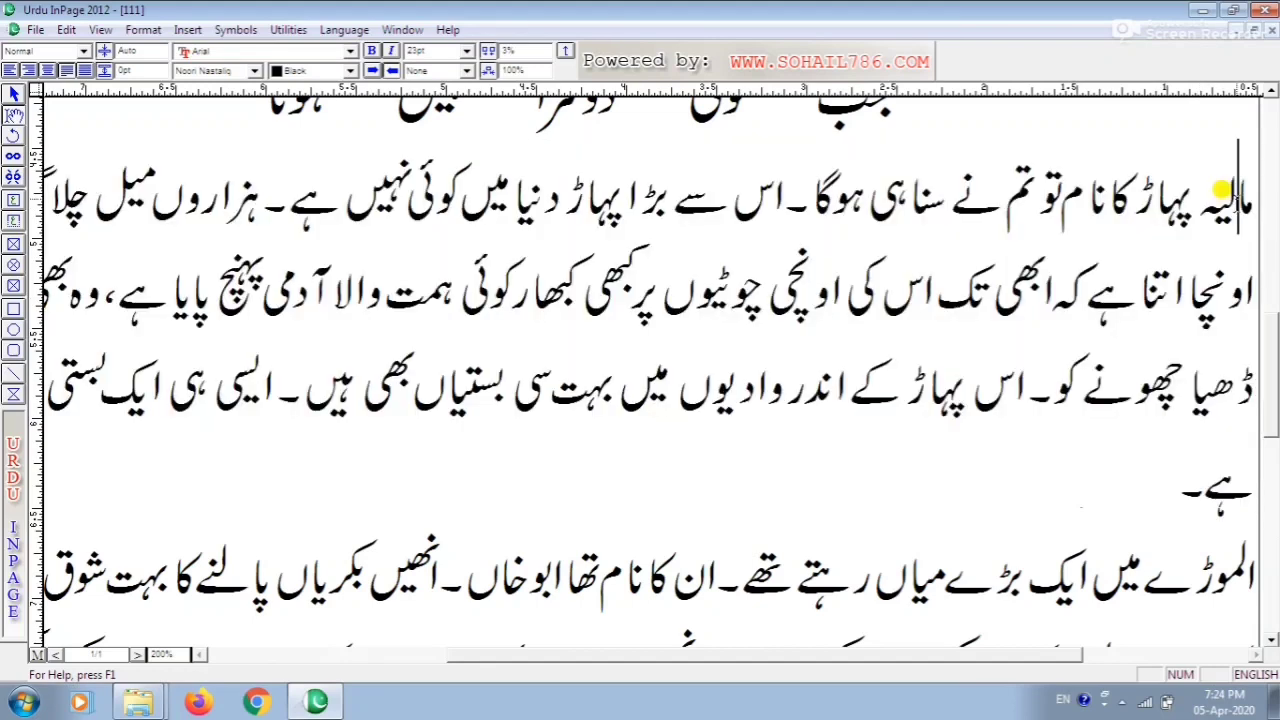
pyautogui.moveTo(1245, 195); pyautogui.dragTo(1217, 507)
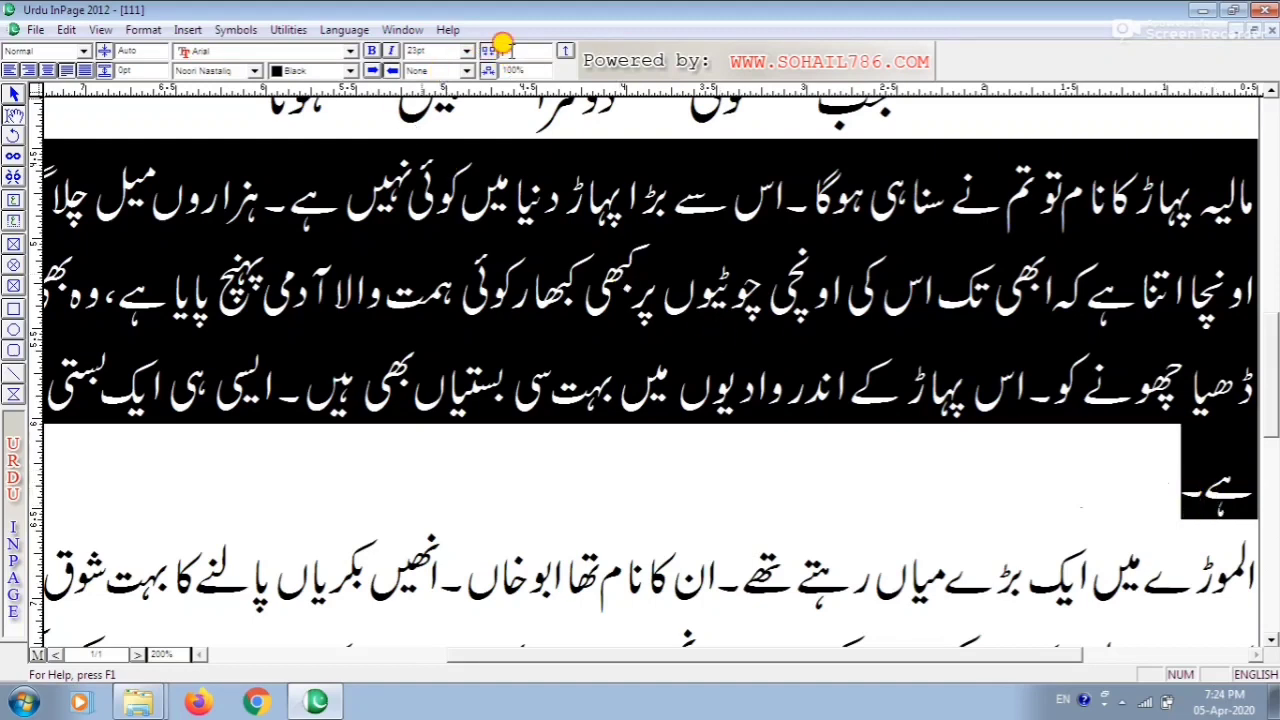
pyautogui.click(512, 50)
pyautogui.press('Return')
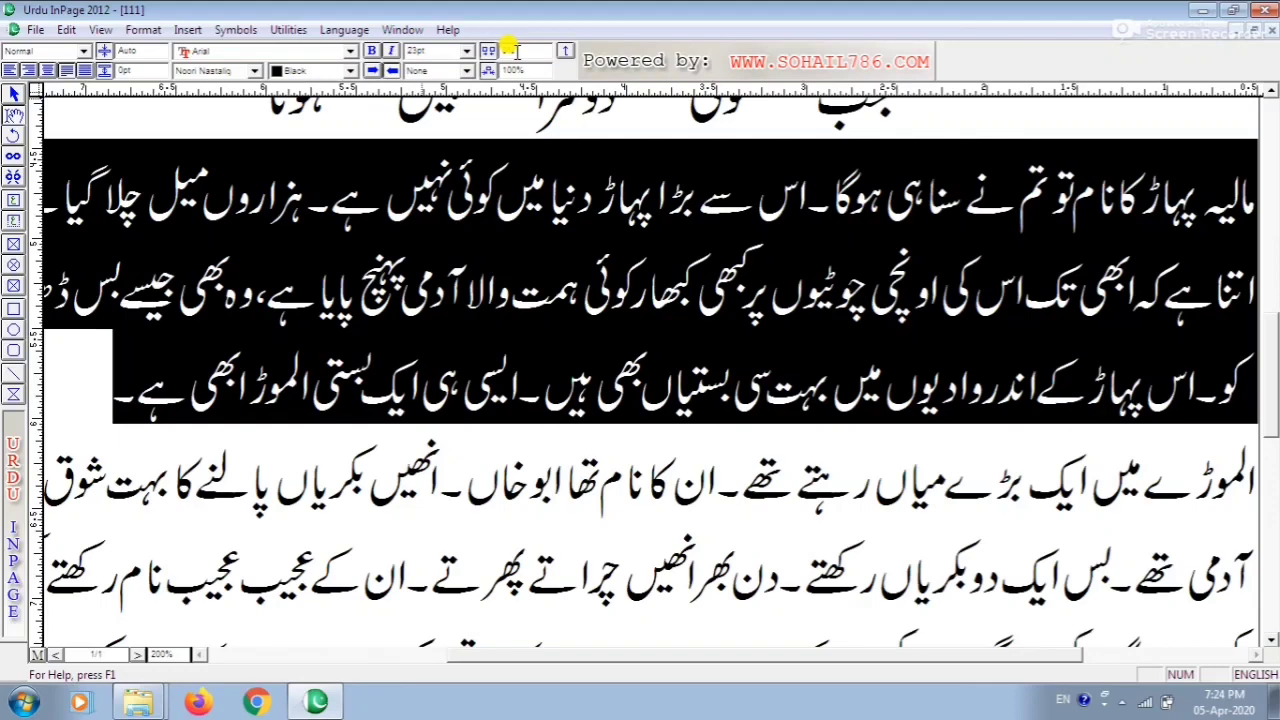
pyautogui.press('Down')
pyautogui.press('Down')
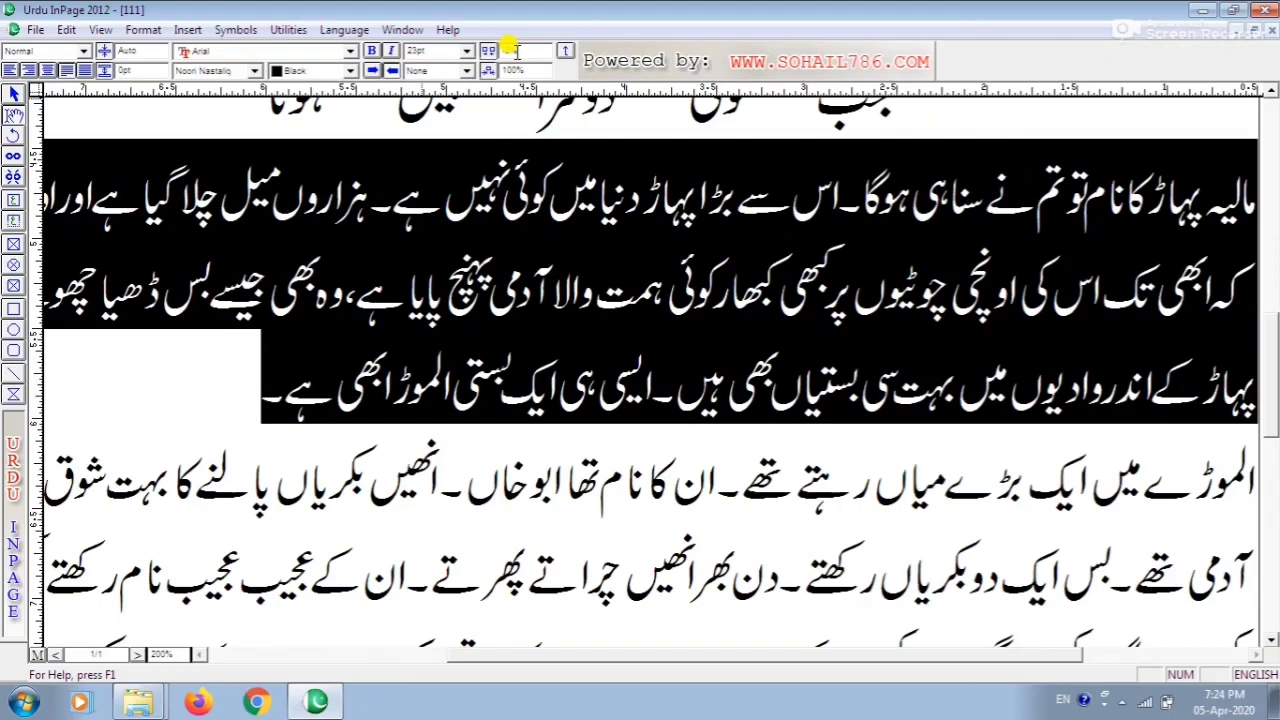
pyautogui.press('Down')
pyautogui.press('Down')
# Widen the first prose paragraph's character spacing increment by increment until its letters stand clearly apart
pyautogui.press('Up')
pyautogui.press('Up')
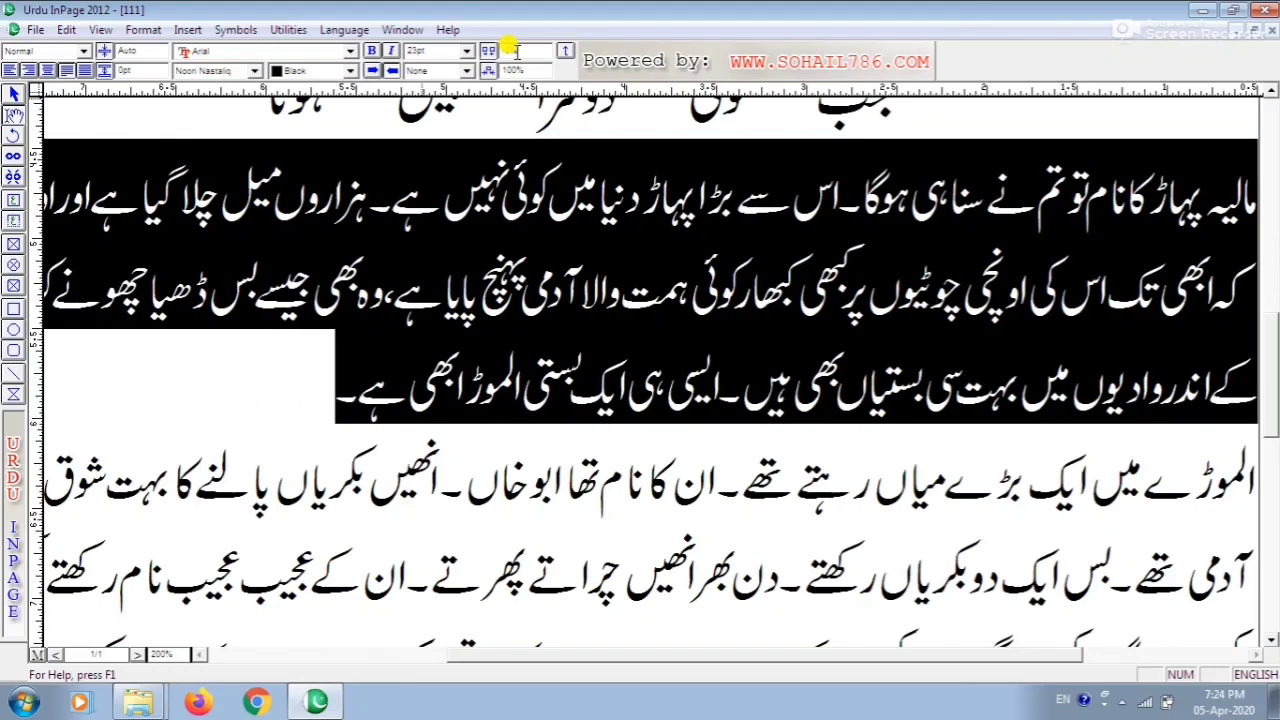
pyautogui.press('Up')
pyautogui.press('Up')
pyautogui.press('Up')
pyautogui.press('Up')
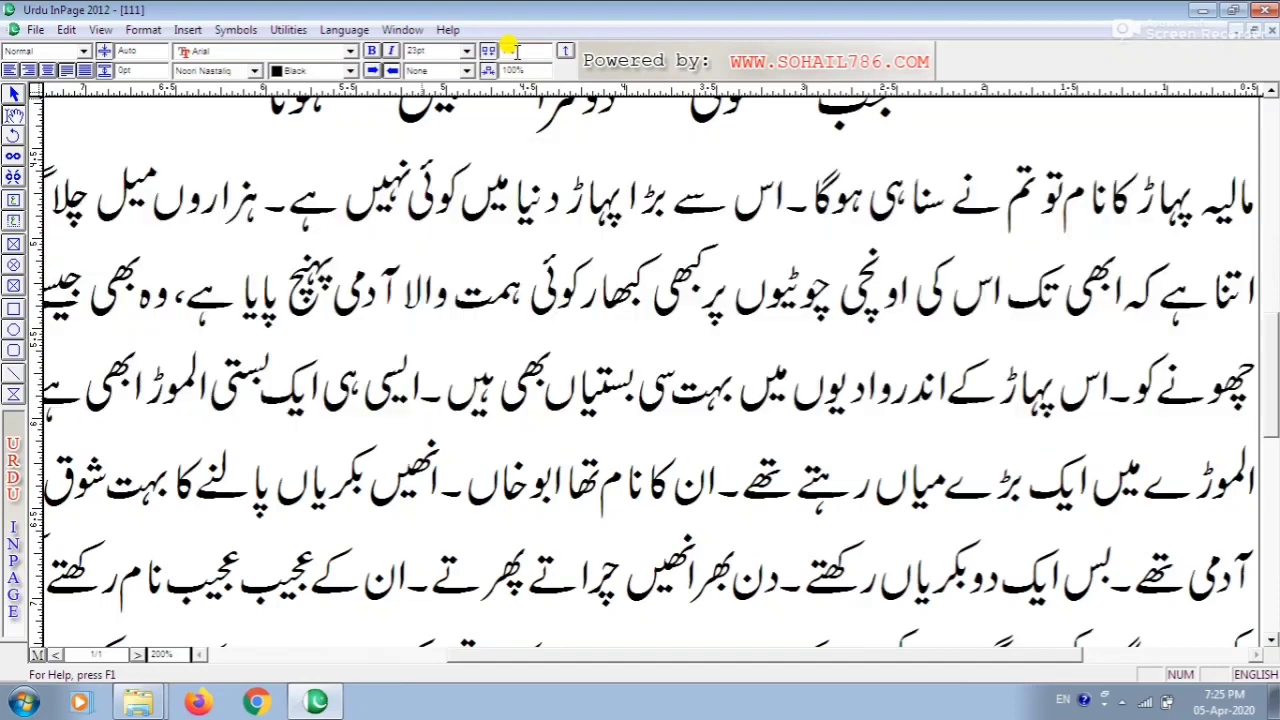
pyautogui.press('Up')
pyautogui.press('Up')
pyautogui.press('Up')
pyautogui.press('Up')
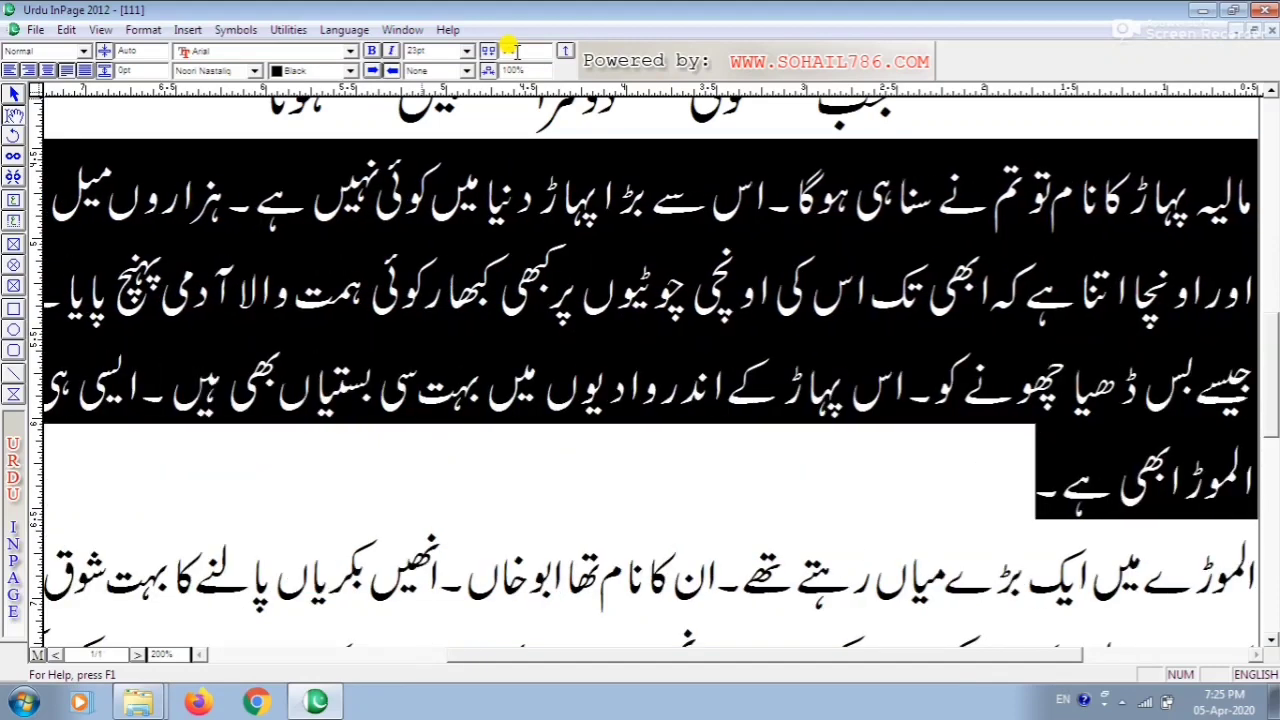
pyautogui.press('Up')
pyautogui.press('Up')
pyautogui.press('Up')
pyautogui.press('Up')
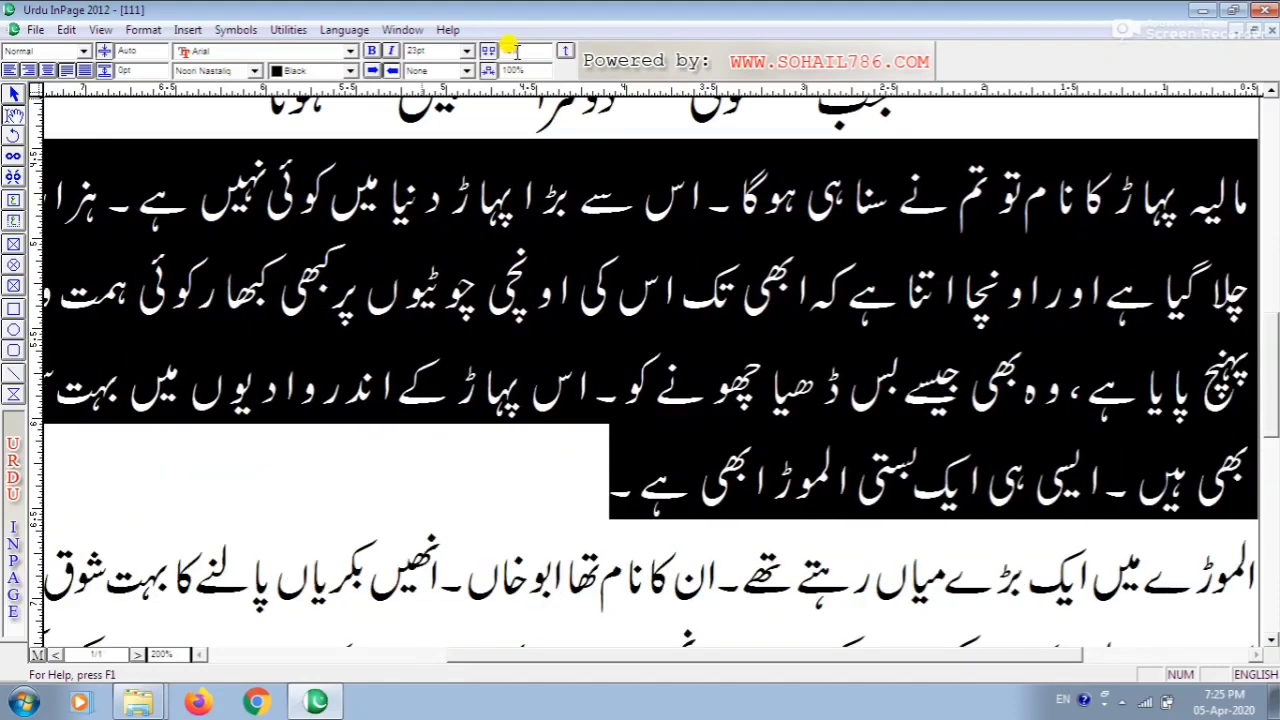
# Reduce the first prose paragraph's character spacing increment by increment to a moderately loose setting
pyautogui.press('Down')
pyautogui.press('Down')
pyautogui.press('Down')
pyautogui.press('Down')
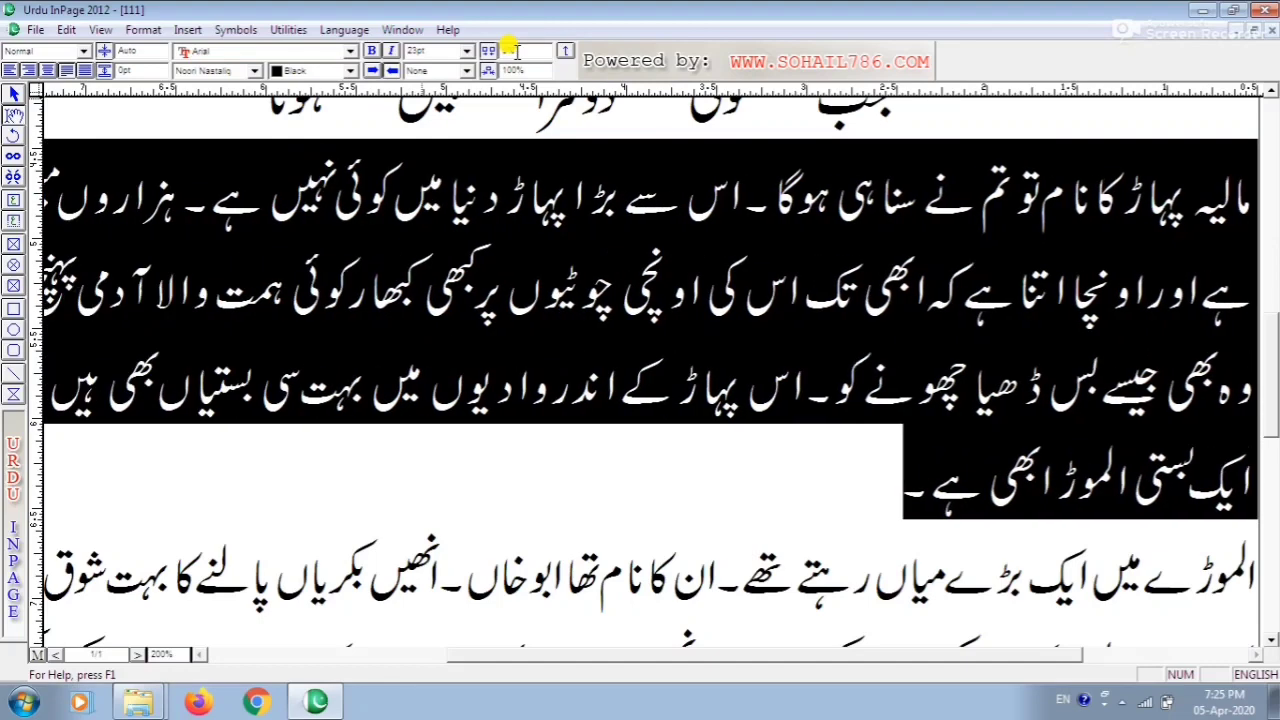
pyautogui.press('Down')
pyautogui.press('Down')
pyautogui.press('Down')
pyautogui.press('Down')
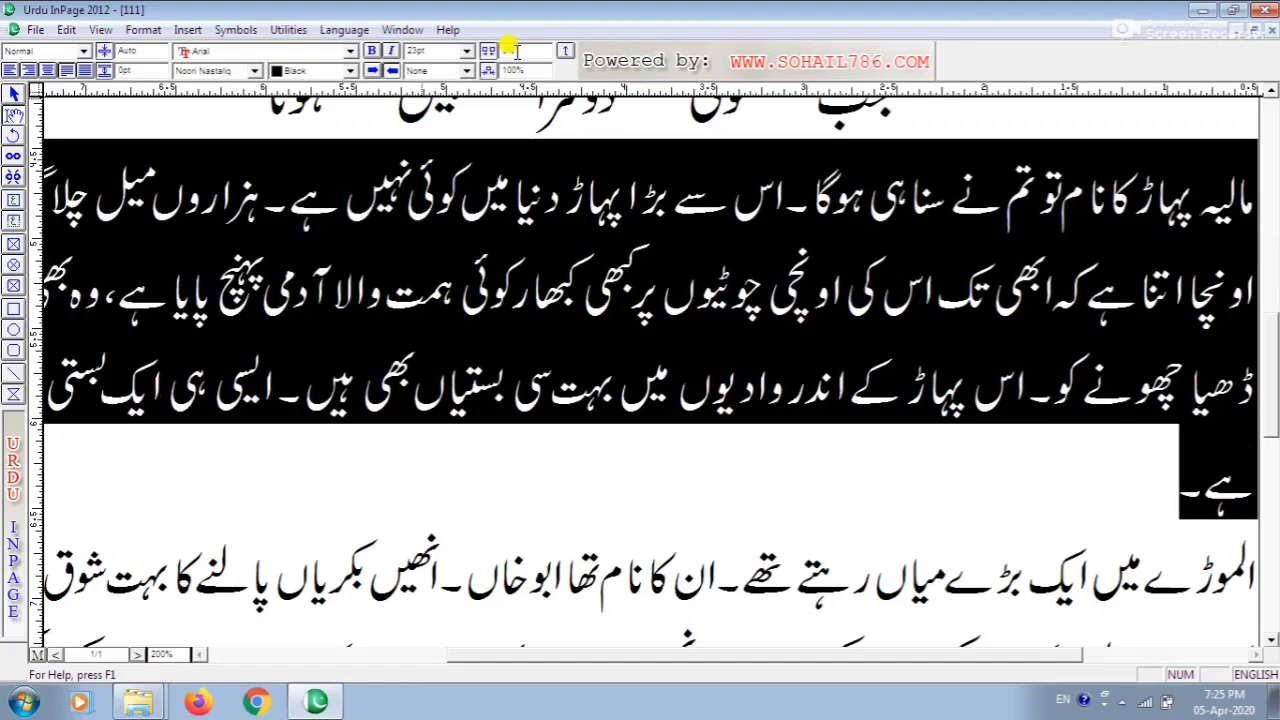
# Tighten the first prose paragraph's character spacing increment by increment to below normal, and bring it back up to 0%
pyautogui.press('Down')
pyautogui.press('Down')
pyautogui.press('Down')
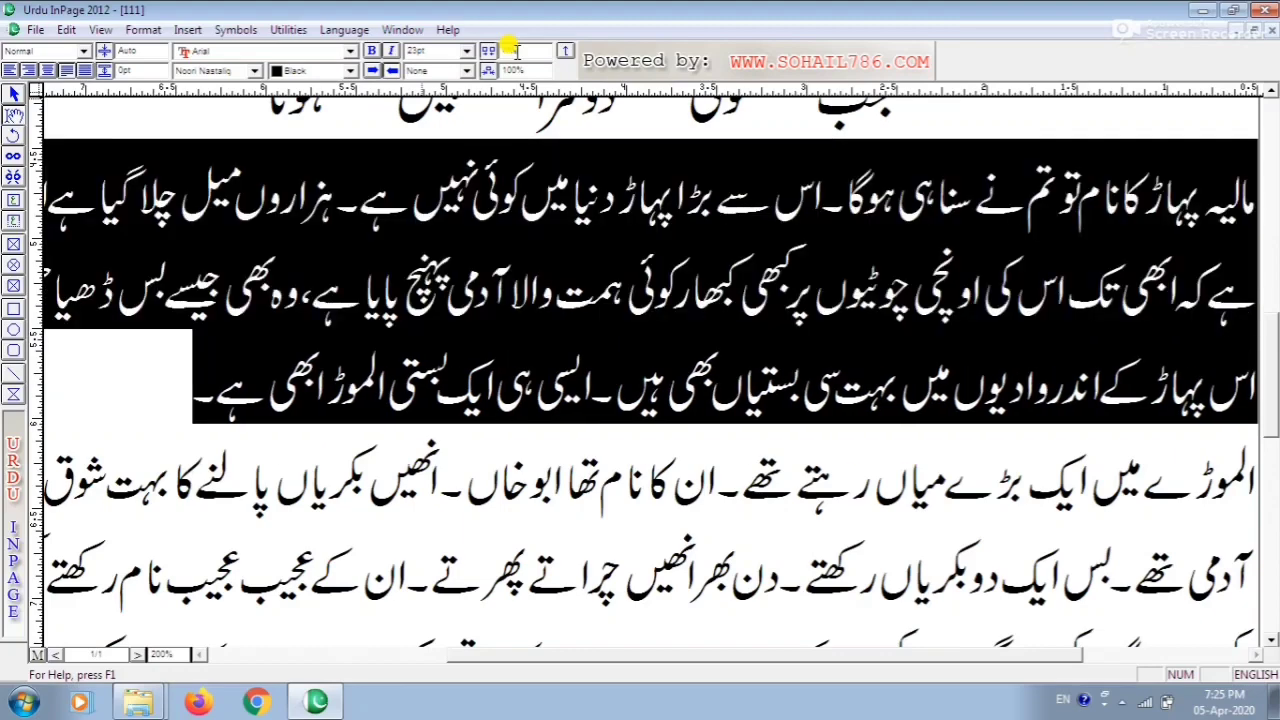
pyautogui.press('Down')
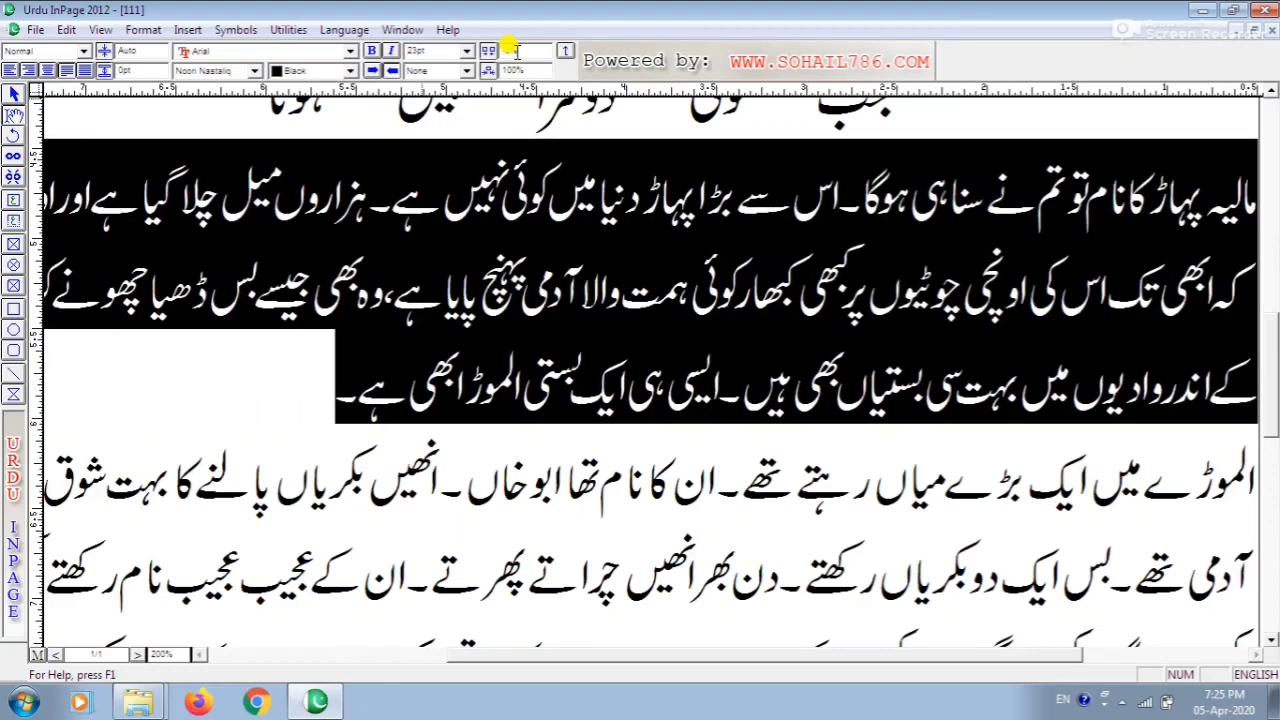
pyautogui.press('Up')
pyautogui.press('Up')
pyautogui.press('Up')
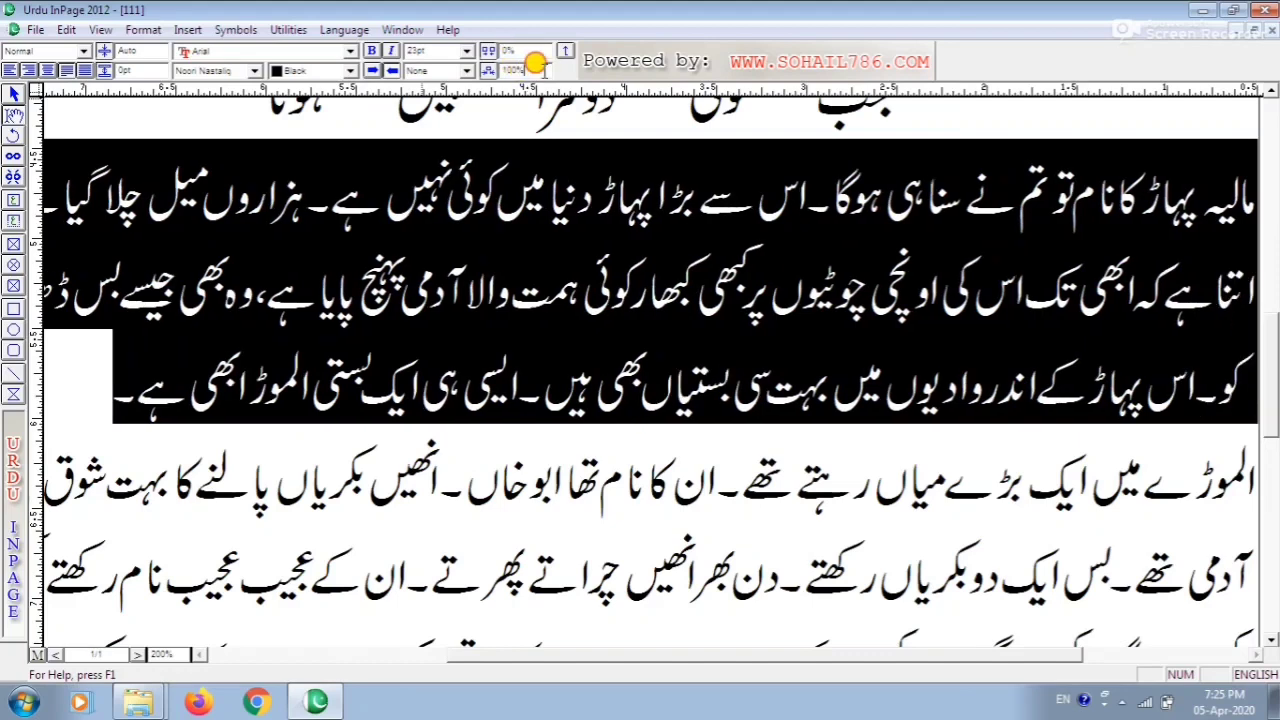
# Set the horizontal character width of the selected first prose paragraph to 95%
pyautogui.moveTo(543, 71); pyautogui.dragTo(471, 68)
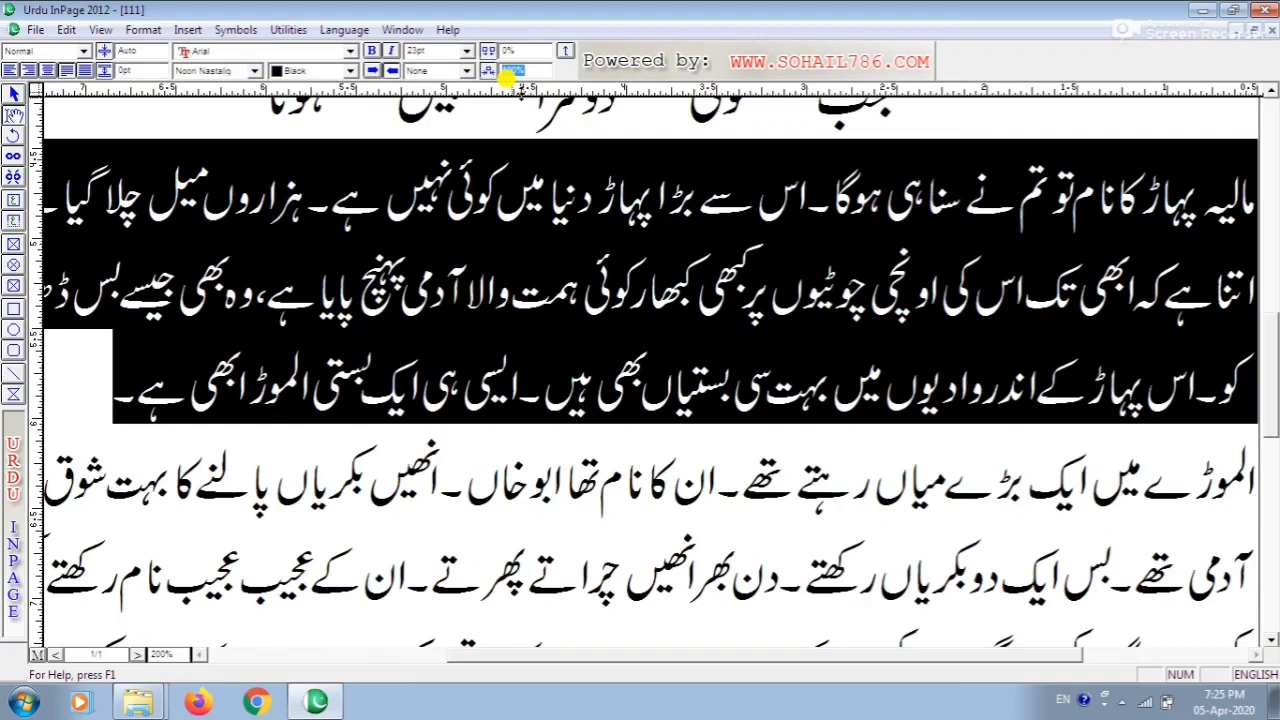
pyautogui.write('95')
pyautogui.press('Return')
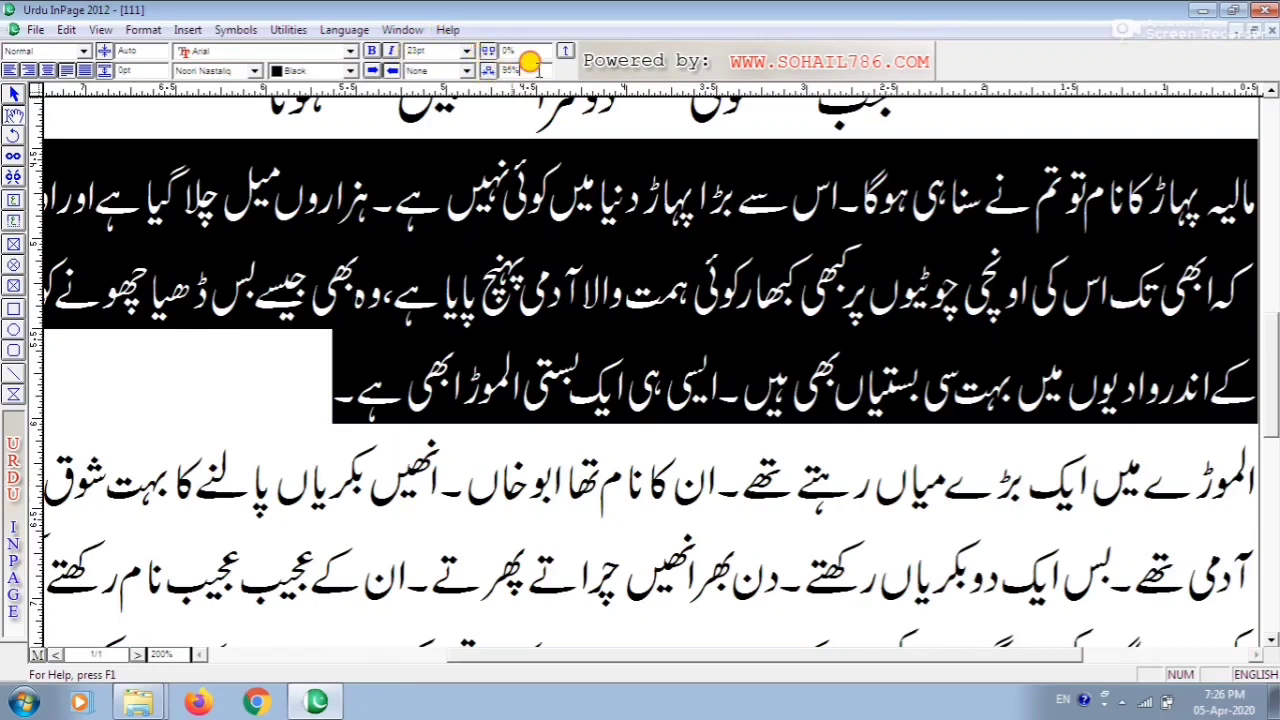
# Narrow the selected first prose paragraph further by setting its horizontal character width to 80%
pyautogui.moveTo(530, 70); pyautogui.dragTo(428, 72)
pyautogui.rightClick(485, 76)
pyautogui.click(480, 325)
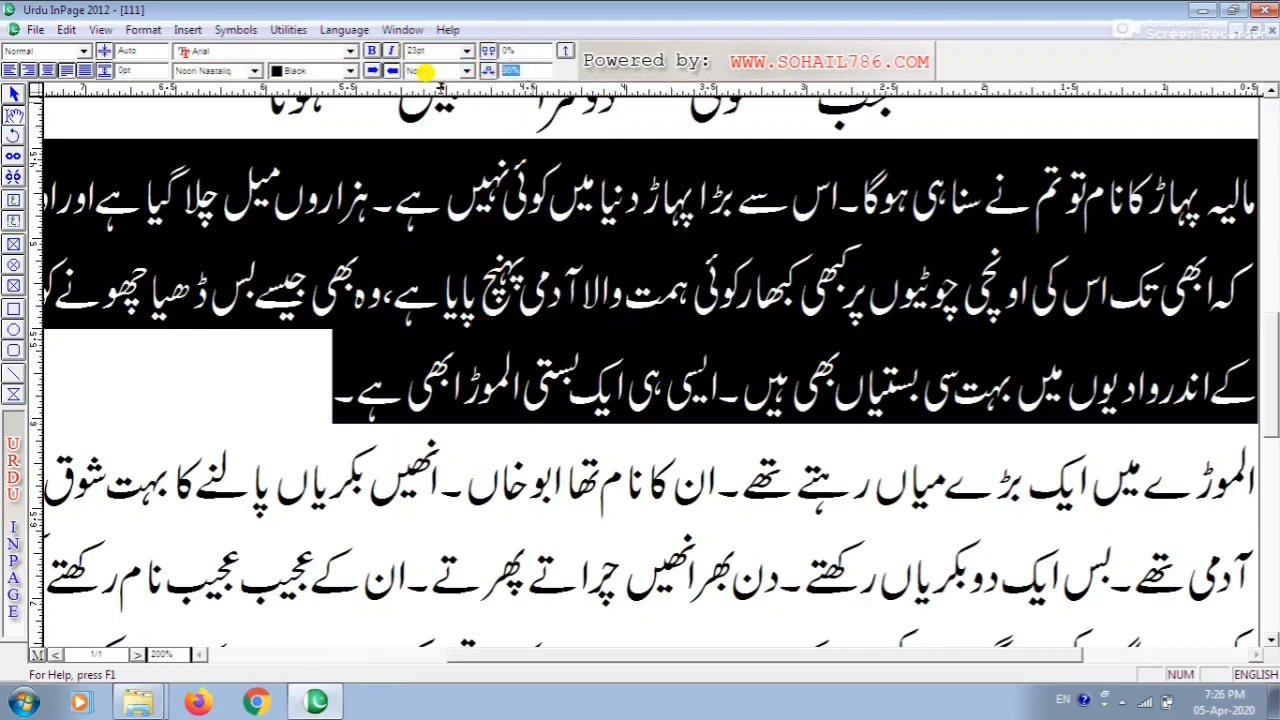
pyautogui.write('80')
pyautogui.press('Return')
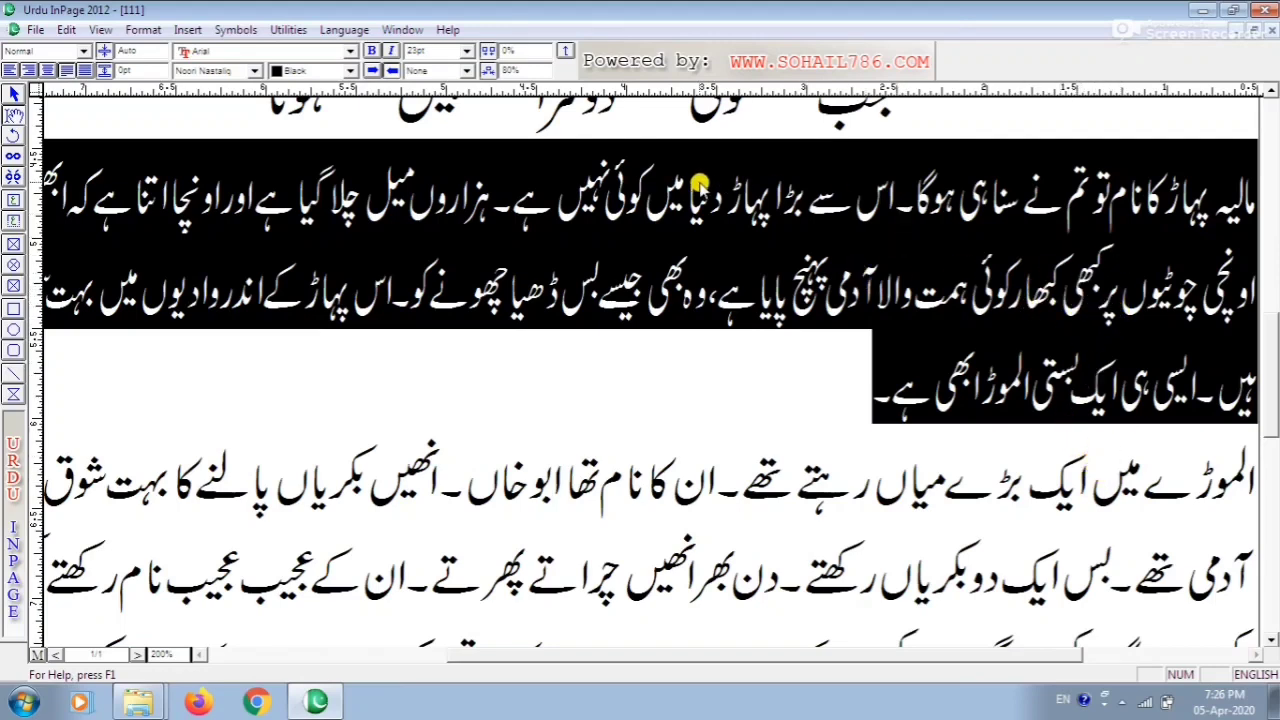
# Reselect the whole first prose paragraph, set its horizontal character width to 100%, and clear the selection
pyautogui.click(537, 70)
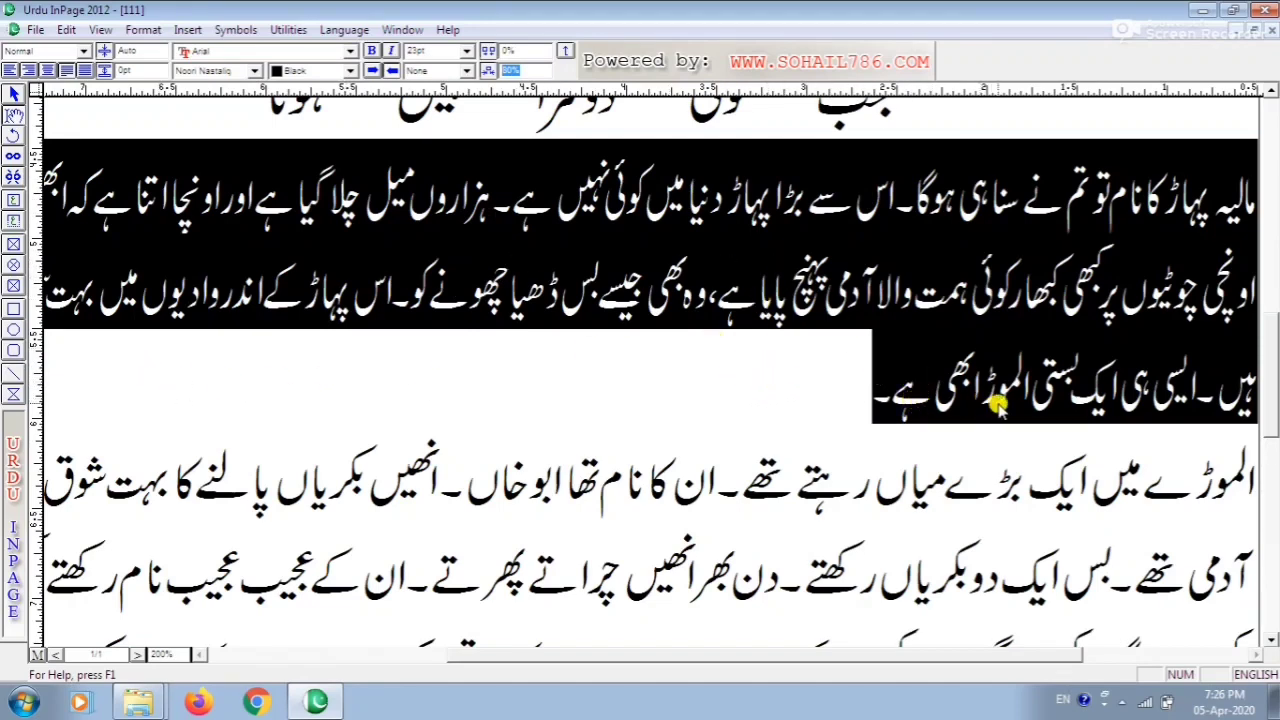
pyautogui.click(248, 400)
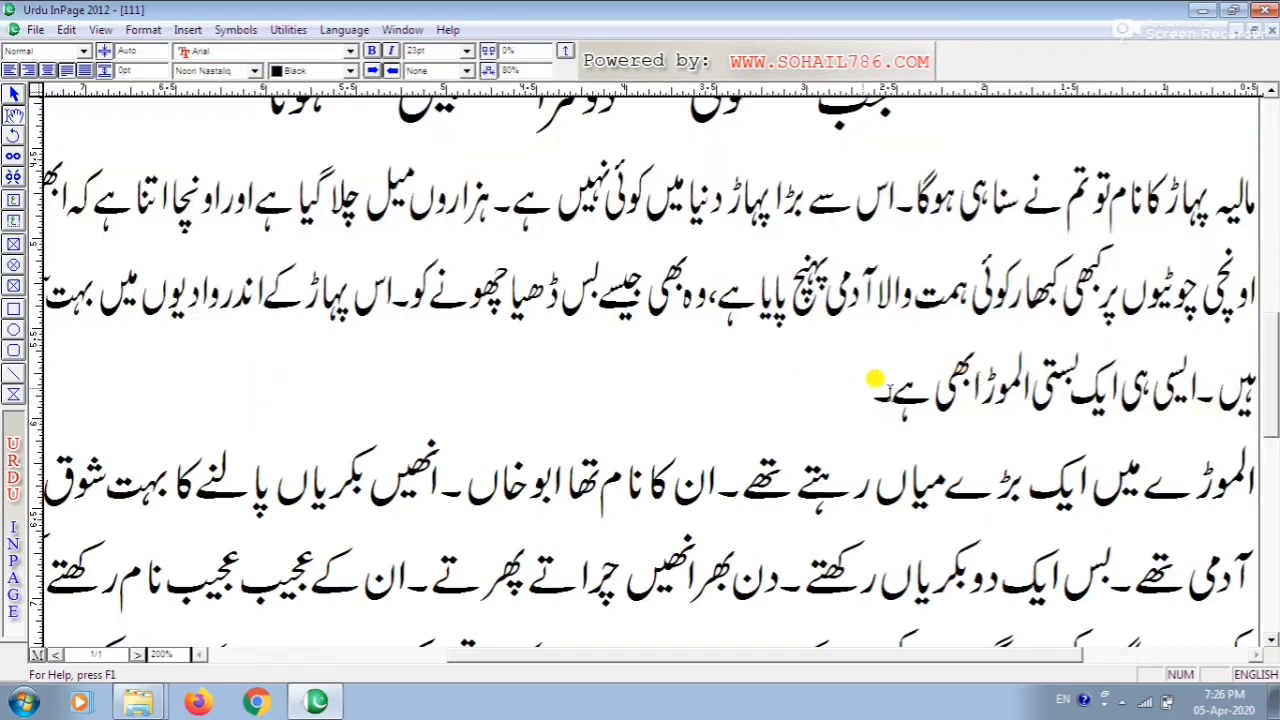
pyautogui.moveTo(848, 390); pyautogui.dragTo(1250, 195)
pyautogui.click(541, 69)
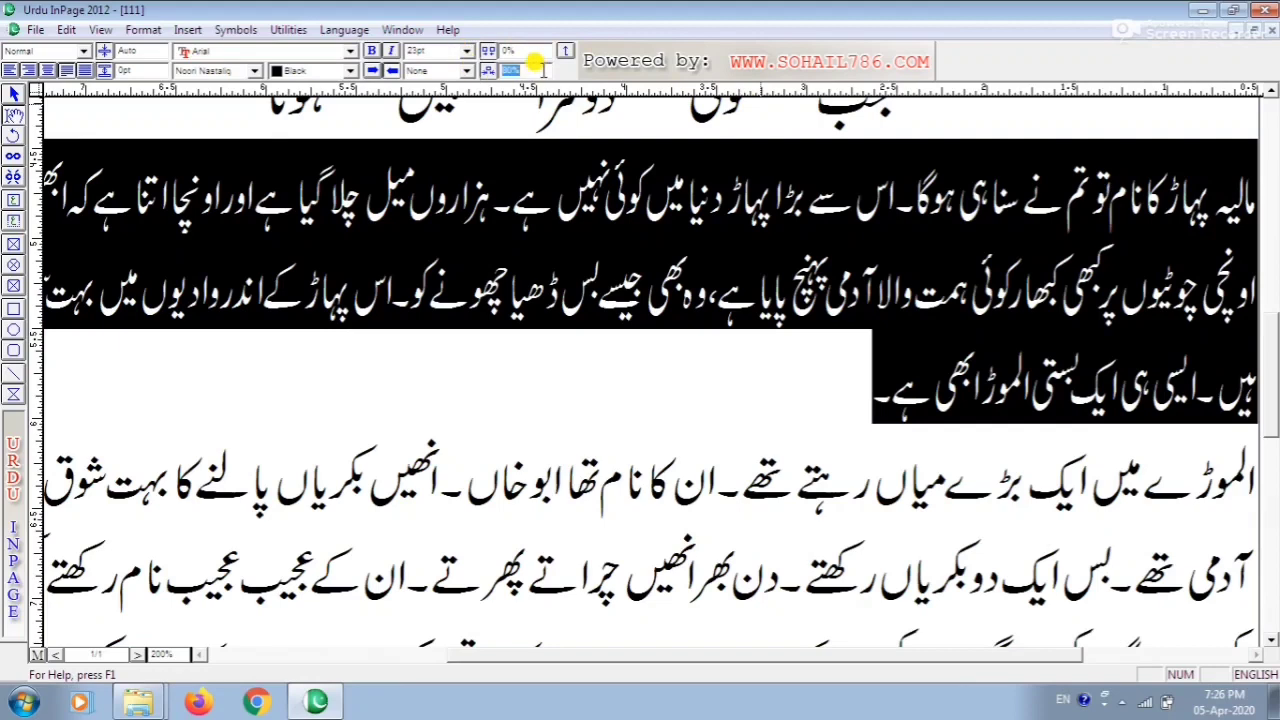
pyautogui.write('100')
pyautogui.press('Return')
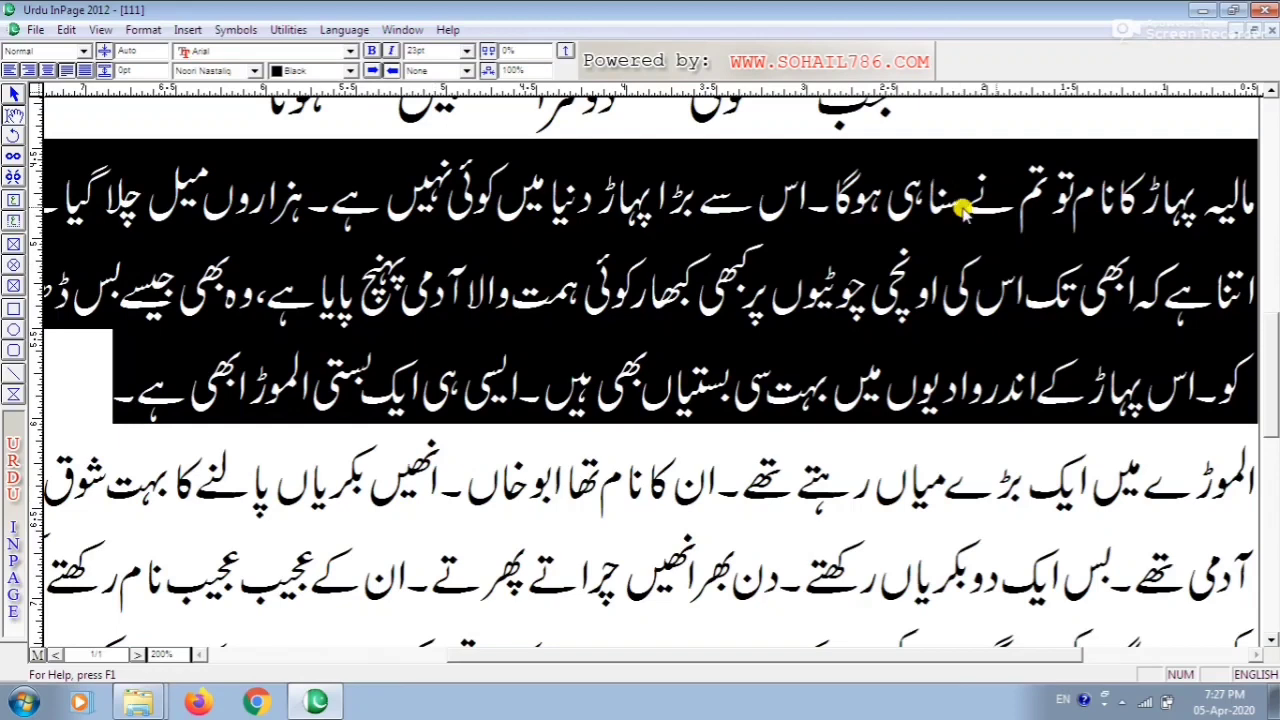
pyautogui.click(405, 220)
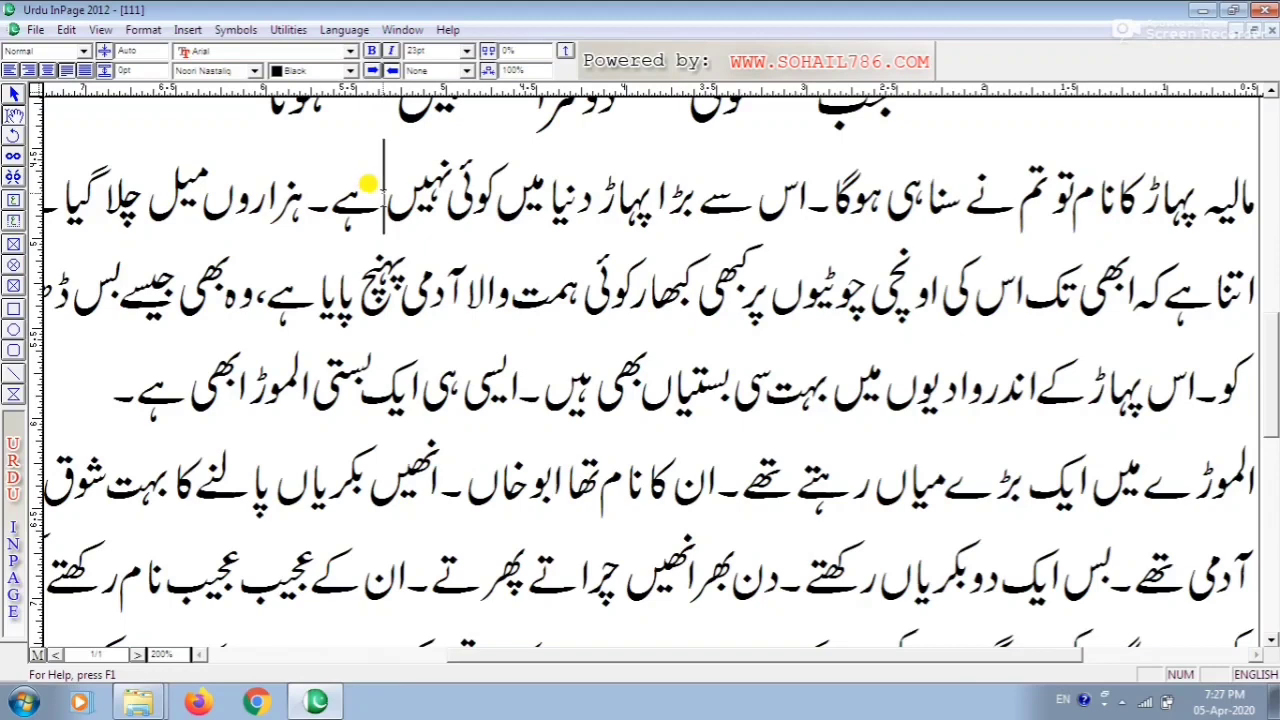
# Switch to the arrow selection tool, return to the text-editing tool, and place the cursor between words in the first prose paragraph's opening line
pyautogui.click(15, 94)
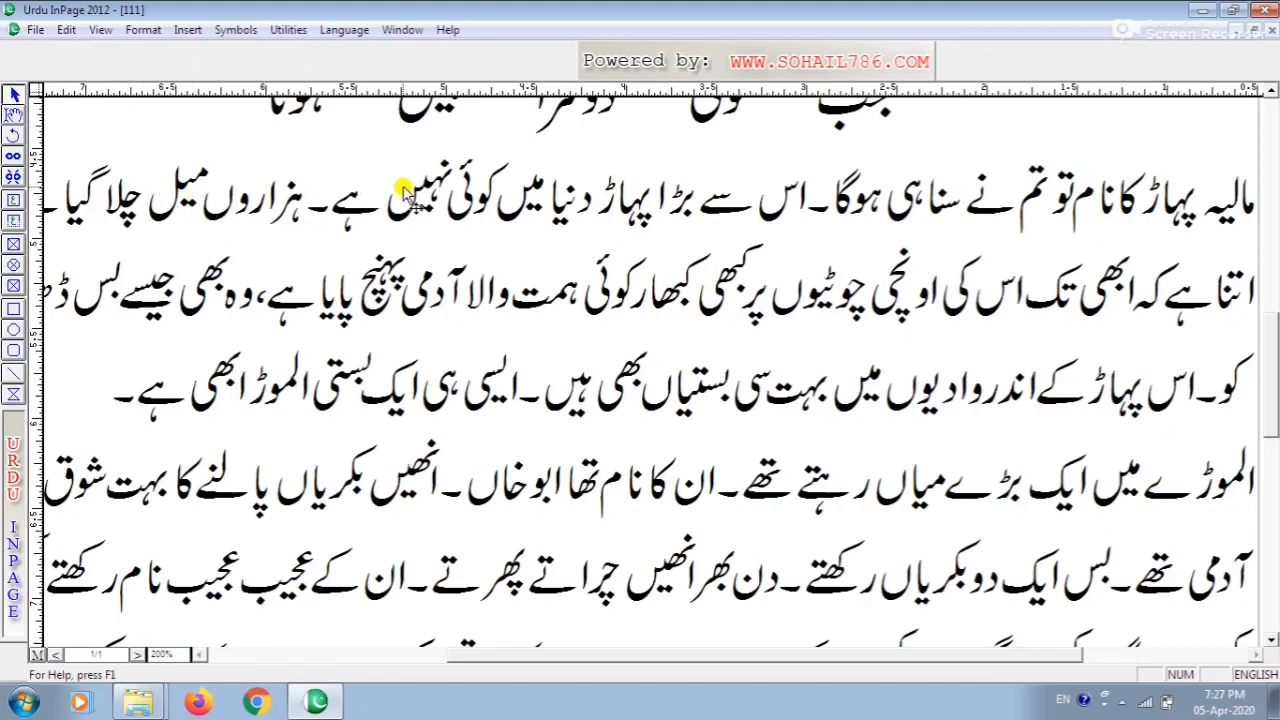
pyautogui.click(10, 120)
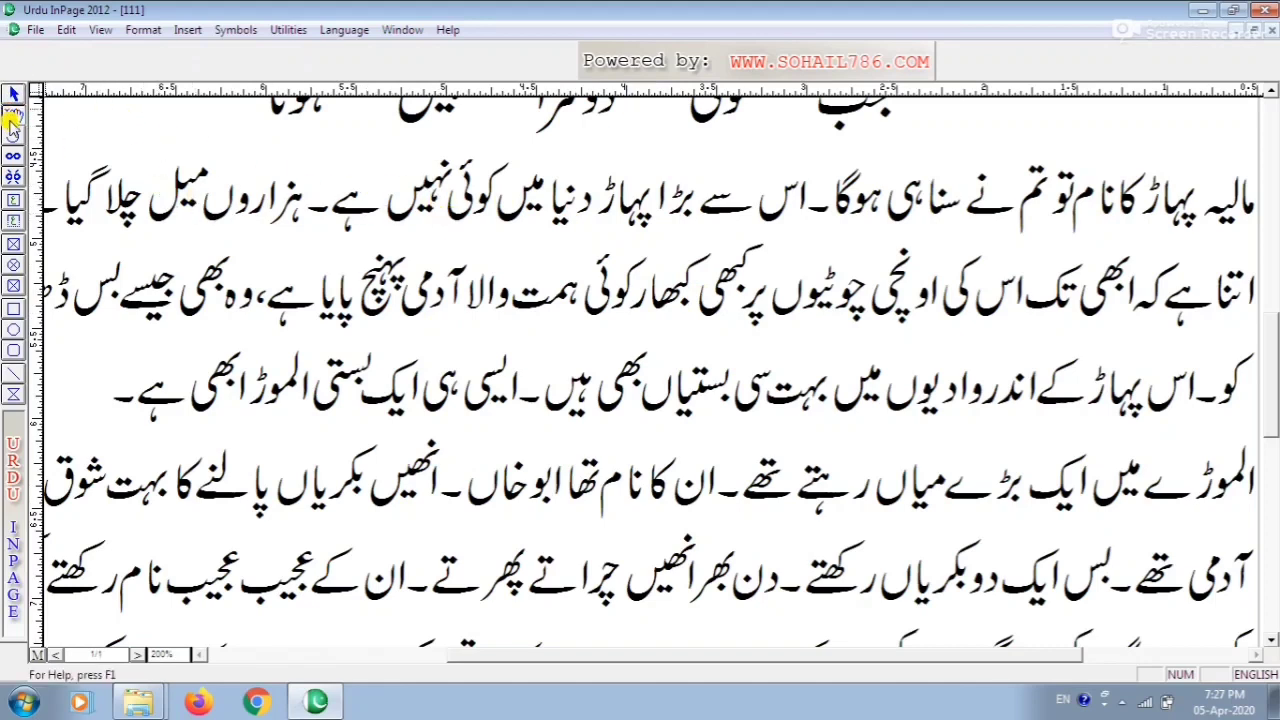
pyautogui.click(1068, 170)
pyautogui.click(800, 185)
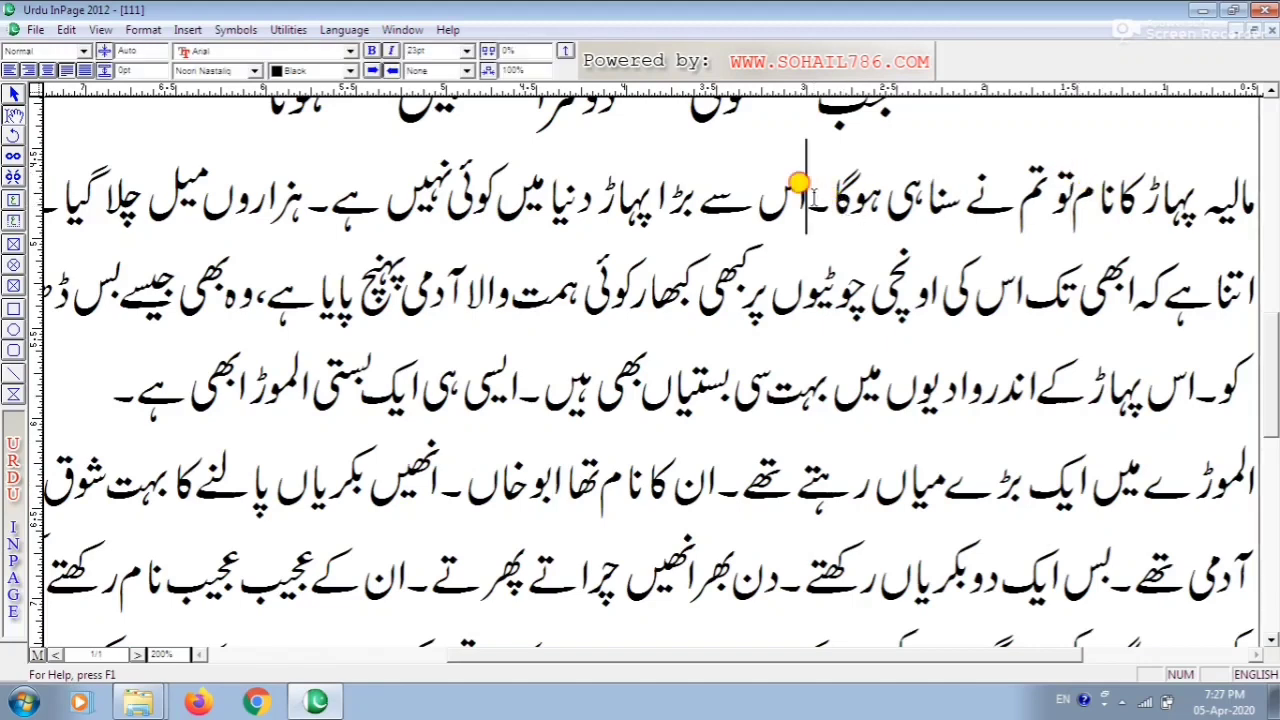
pyautogui.click(660, 195)
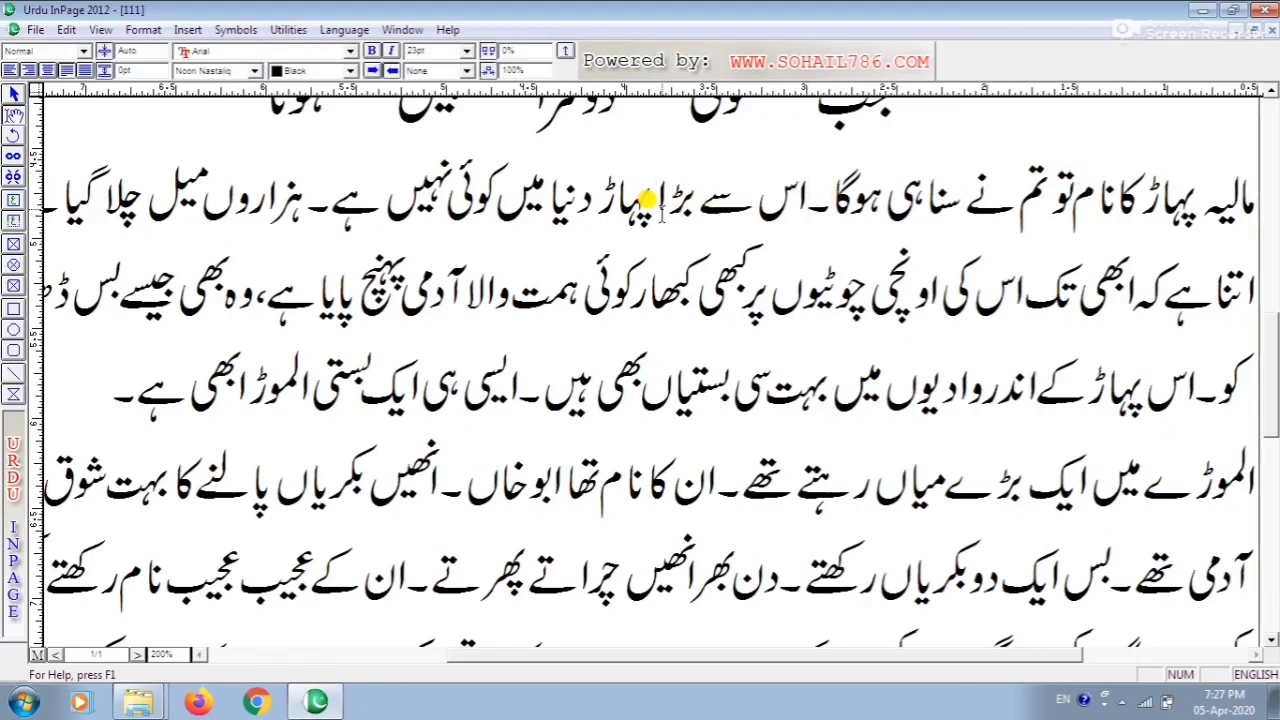